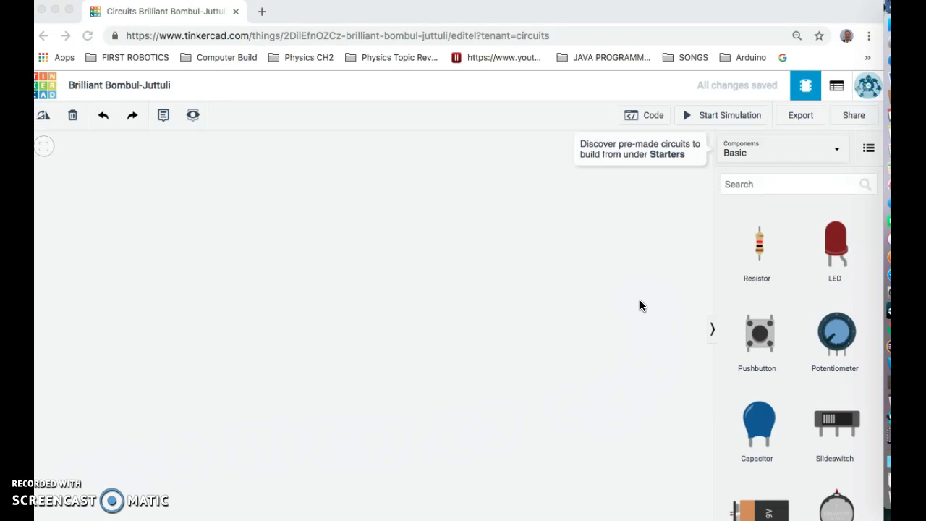
# - Clear the project title and search the component library for '7 seg'
pyautogui.click(134, 87)
pyautogui.click(134, 88)
pyautogui.press('BackSpace')
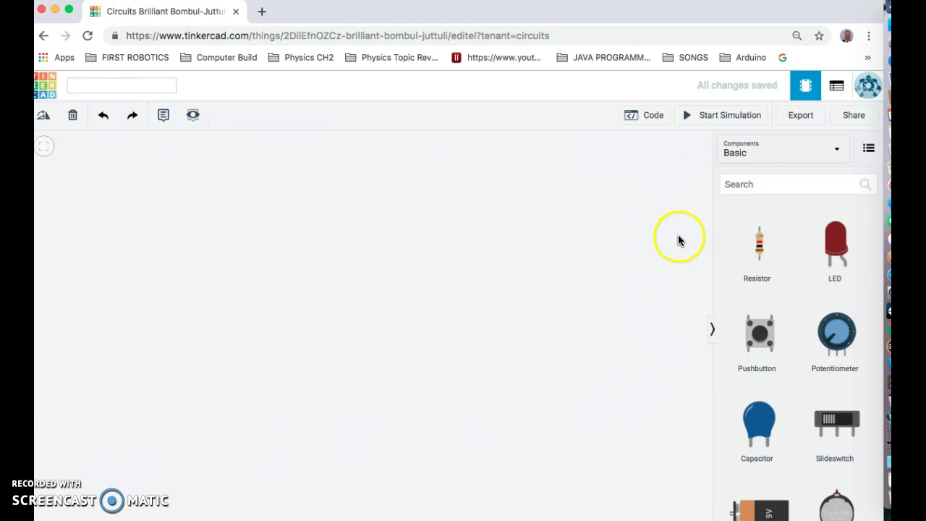
pyautogui.click(762, 191)
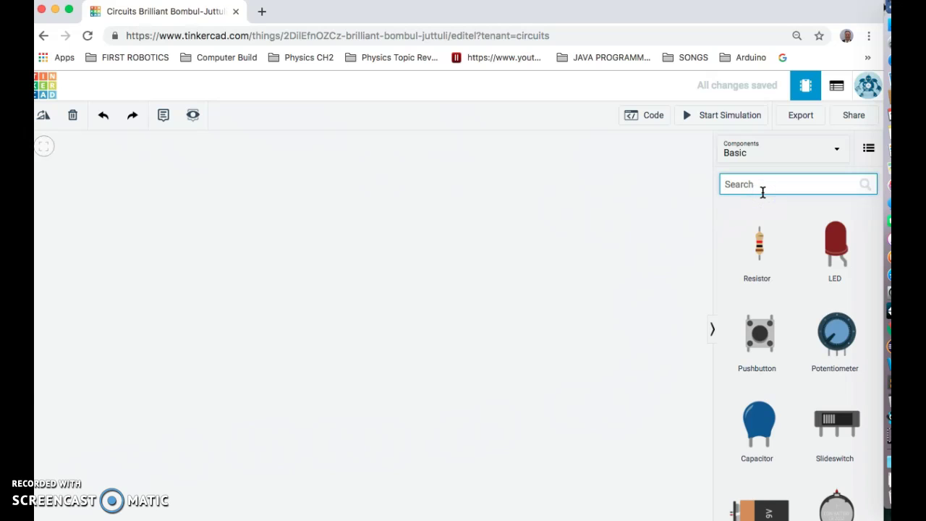
pyautogui.write('7 seg')
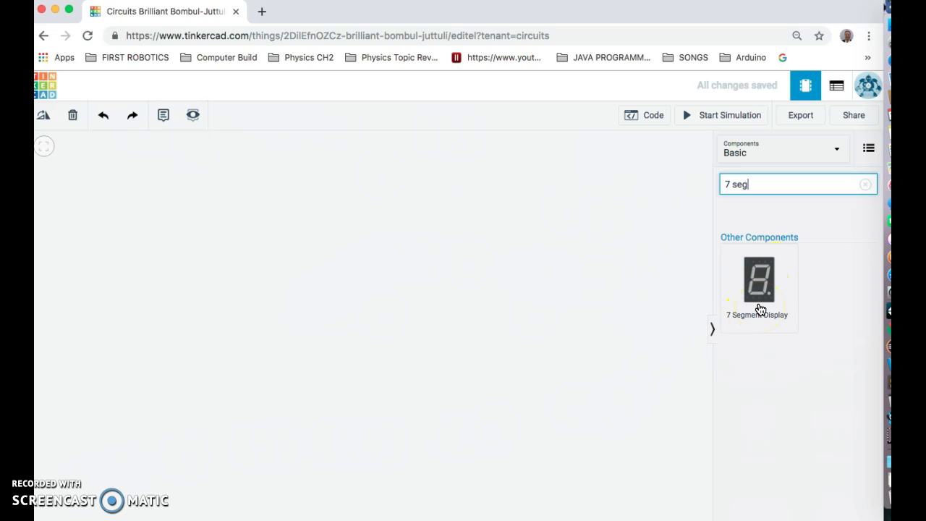
# - Place the 7 Segment Display near the top of the canvas with Common set to Cathode
pyautogui.moveTo(761, 310); pyautogui.dragTo(602, 179)
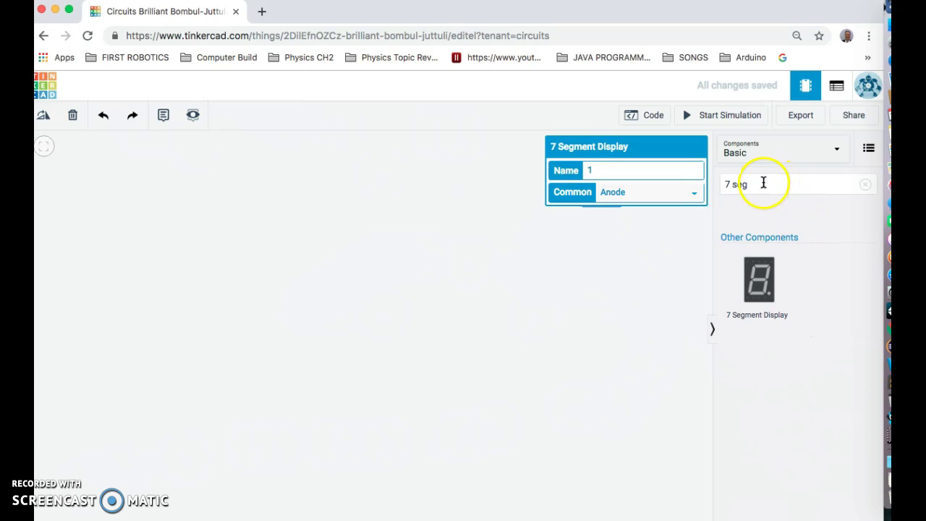
pyautogui.click(695, 193)
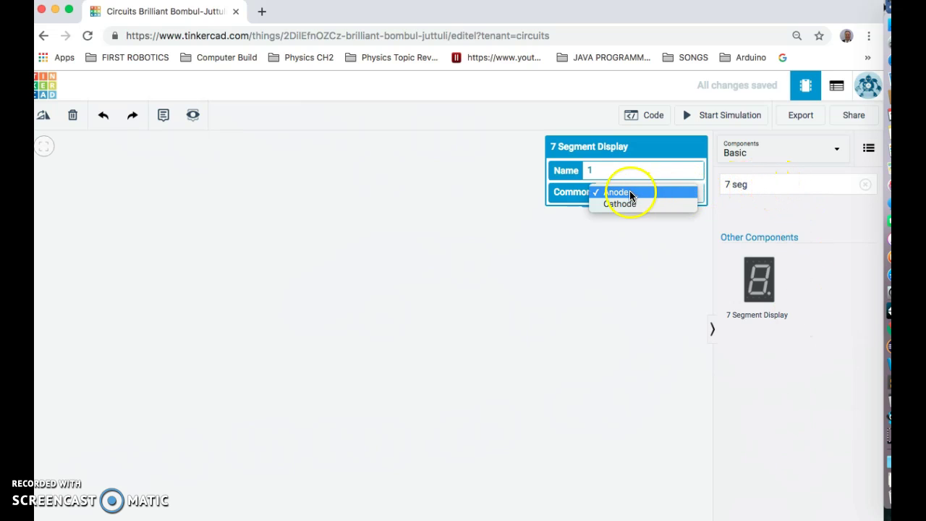
pyautogui.moveTo(627, 192); pyautogui.dragTo(627, 206)
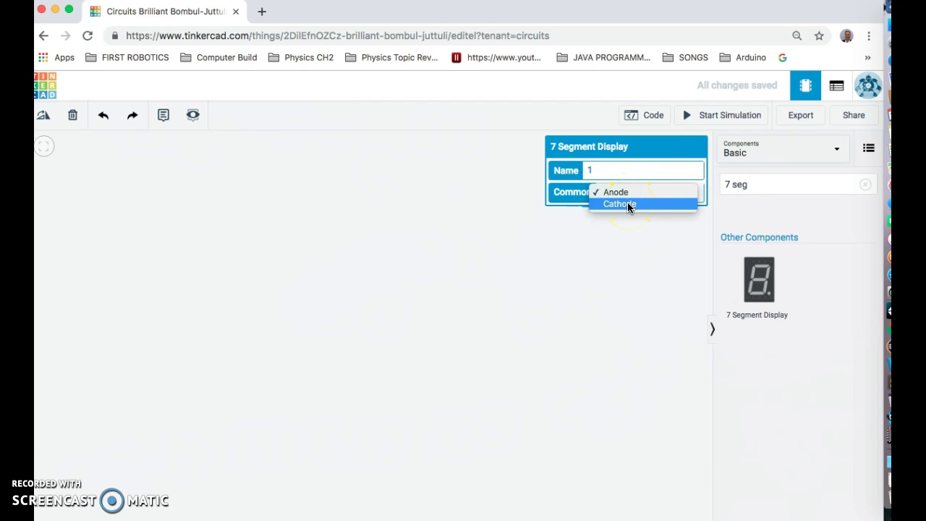
pyautogui.moveTo(620, 197); pyautogui.dragTo(620, 204)
pyautogui.click(641, 276)
pyautogui.click(666, 177)
pyautogui.click(719, 191)
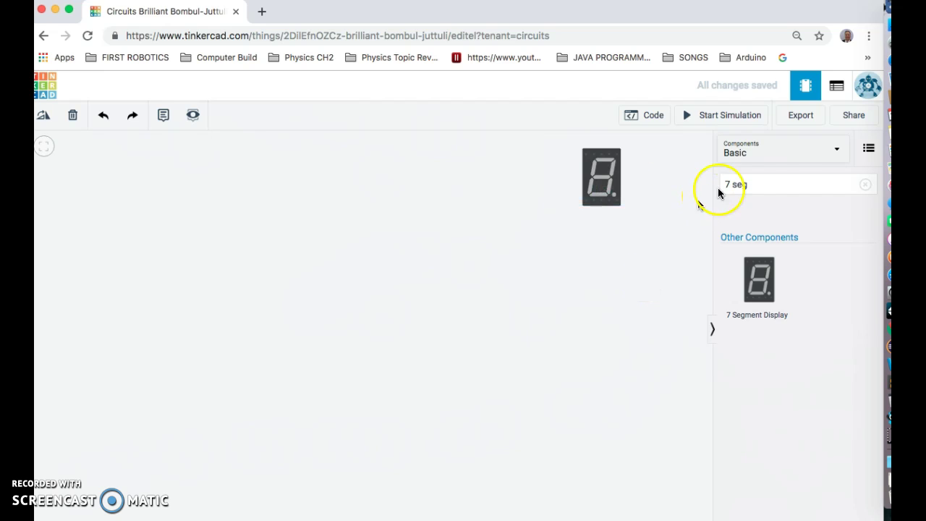
# - Search 'Bread' and place a small breadboard on the canvas
pyautogui.click(781, 155)
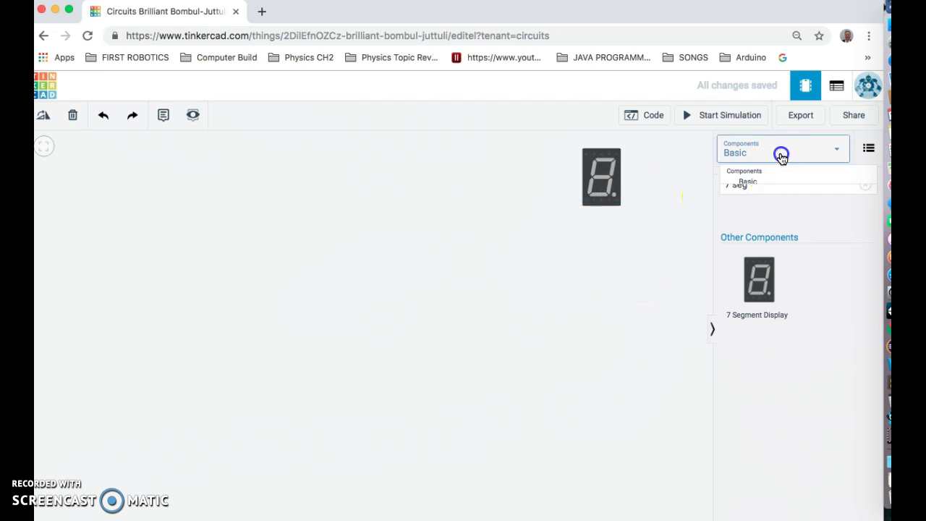
pyautogui.click(760, 154)
pyautogui.click(749, 190)
pyautogui.click(752, 186)
pyautogui.moveTo(751, 186); pyautogui.dragTo(694, 185)
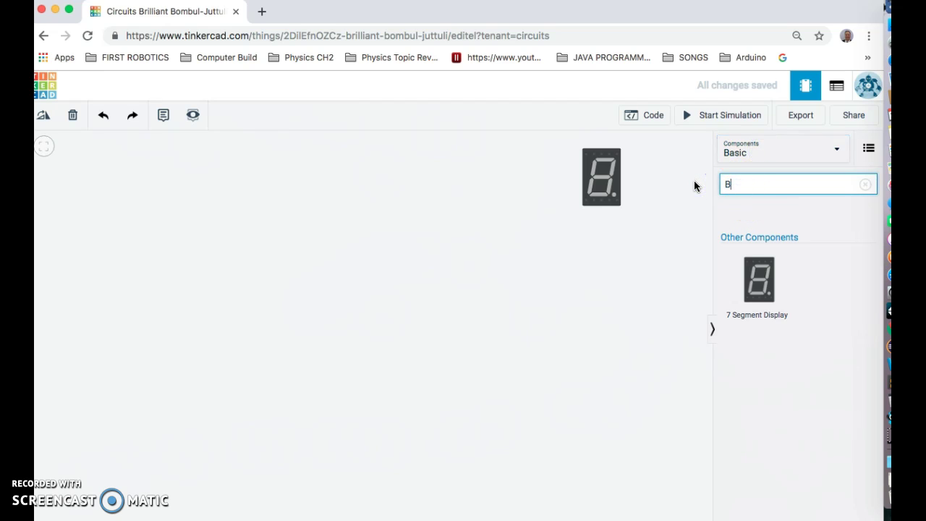
pyautogui.write('Bread')
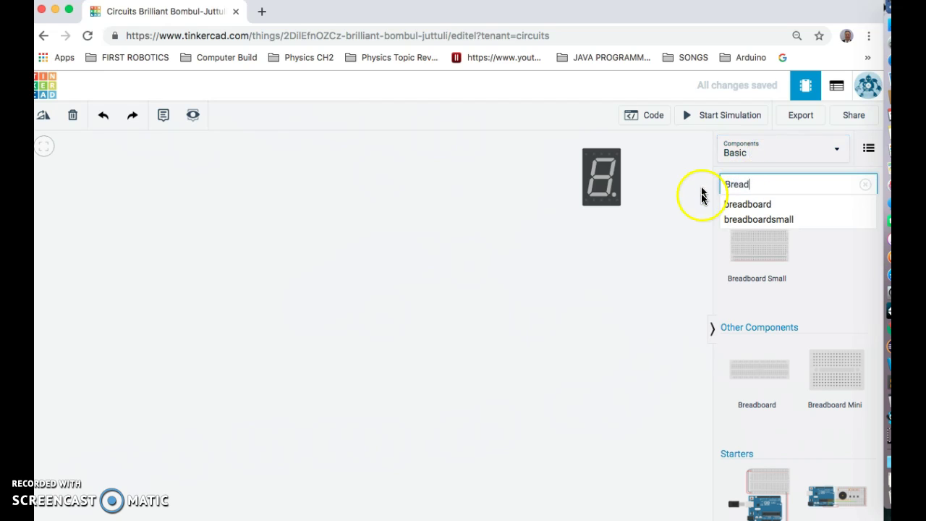
pyautogui.click(734, 205)
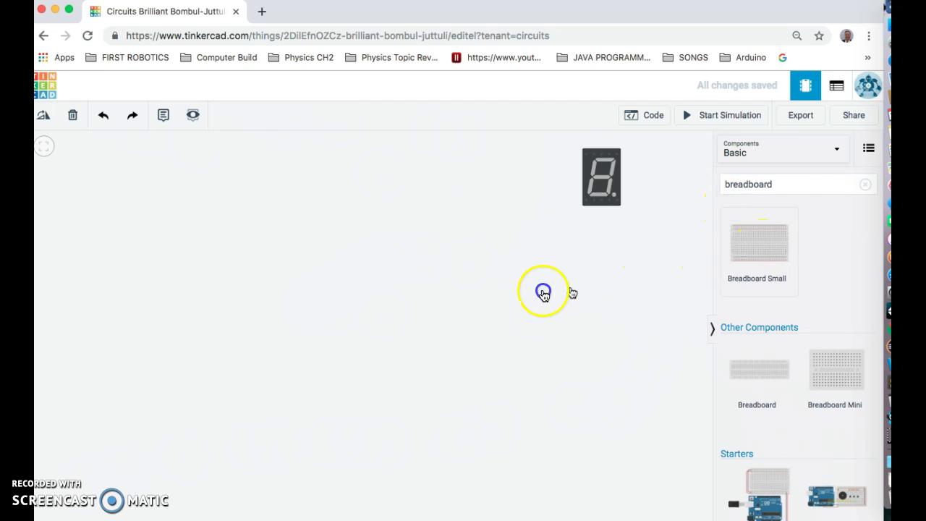
pyautogui.moveTo(443, 310); pyautogui.dragTo(459, 329)
# - Search 'ardui' and drag an Arduino Uno R3 onto the canvas left of the breadboard
pyautogui.click(779, 188)
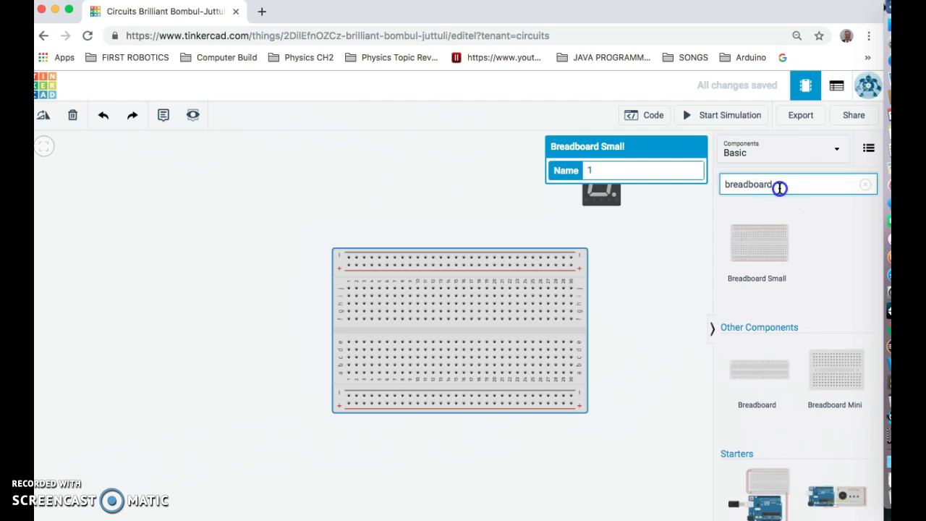
pyautogui.press('super+a')
pyautogui.write('ardui')
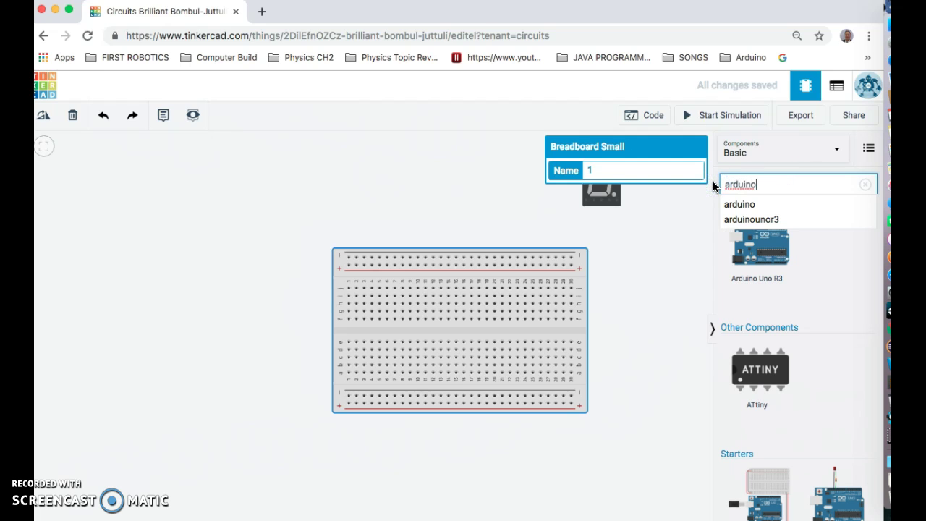
pyautogui.click(765, 259)
pyautogui.moveTo(765, 258); pyautogui.dragTo(201, 327)
# - Set the Arduino beside the breadboard and mount the 7-segment display across its centre
pyautogui.moveTo(448, 337); pyautogui.dragTo(484, 324)
pyautogui.moveTo(250, 322); pyautogui.dragTo(286, 320)
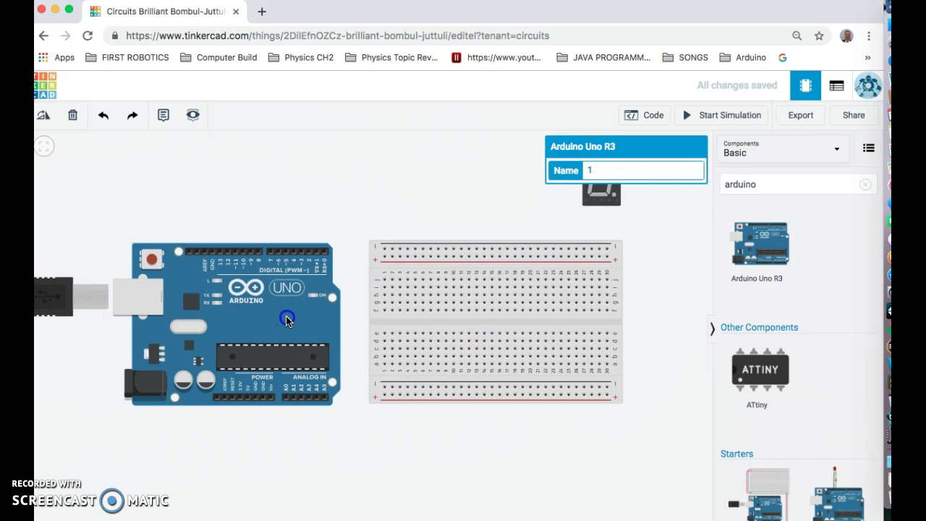
pyautogui.click(672, 257)
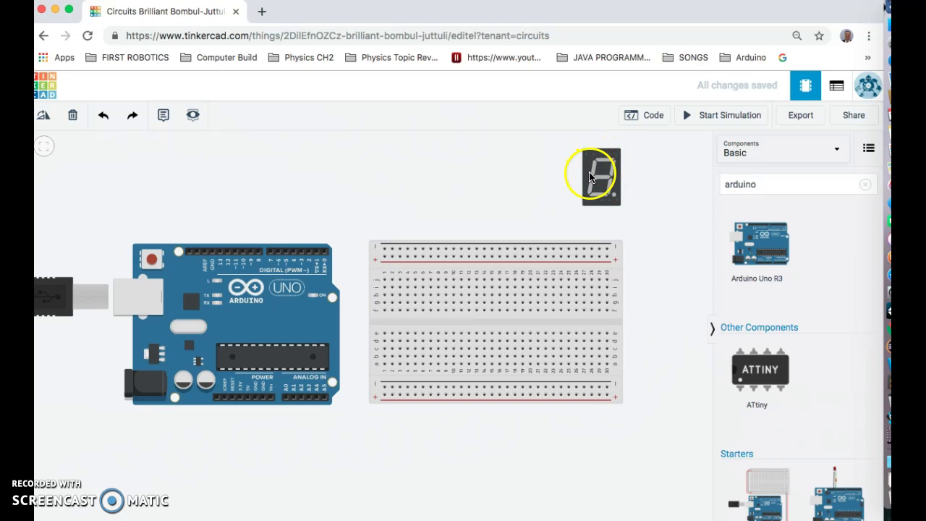
pyautogui.moveTo(589, 175); pyautogui.dragTo(544, 321)
pyautogui.click(548, 300)
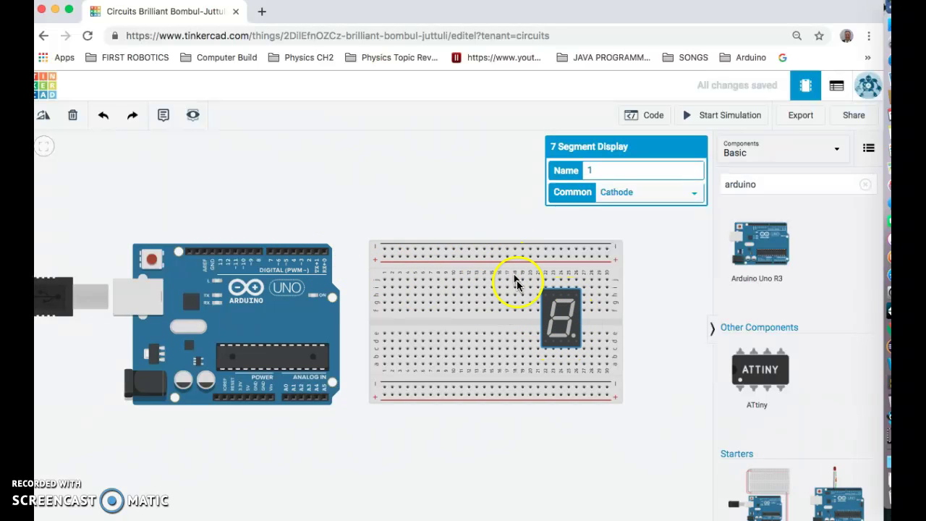
# - Clear the 'arduino' search and drop a 1 kΩ resistor onto the breadboard, left of the display
pyautogui.click(724, 190)
pyautogui.doubleClick(716, 189)
pyautogui.press('BackSpace')
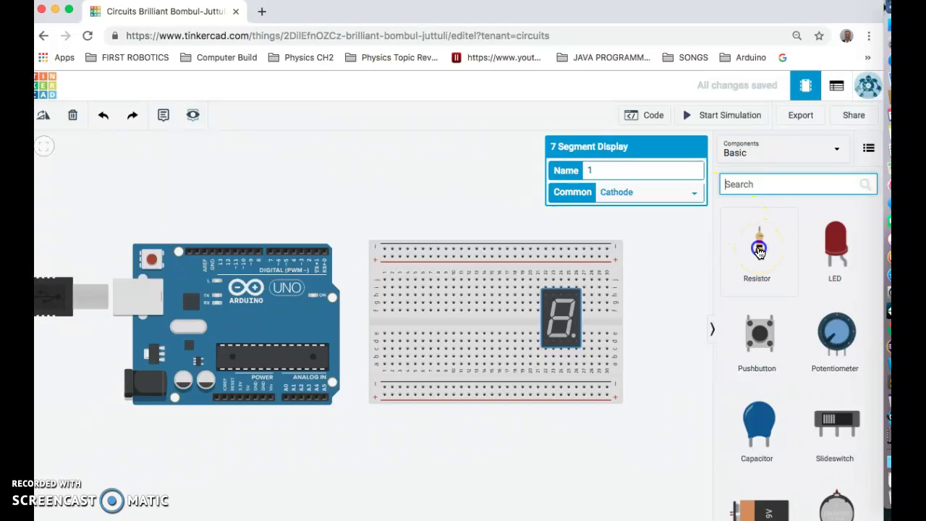
pyautogui.moveTo(759, 251); pyautogui.dragTo(451, 331)
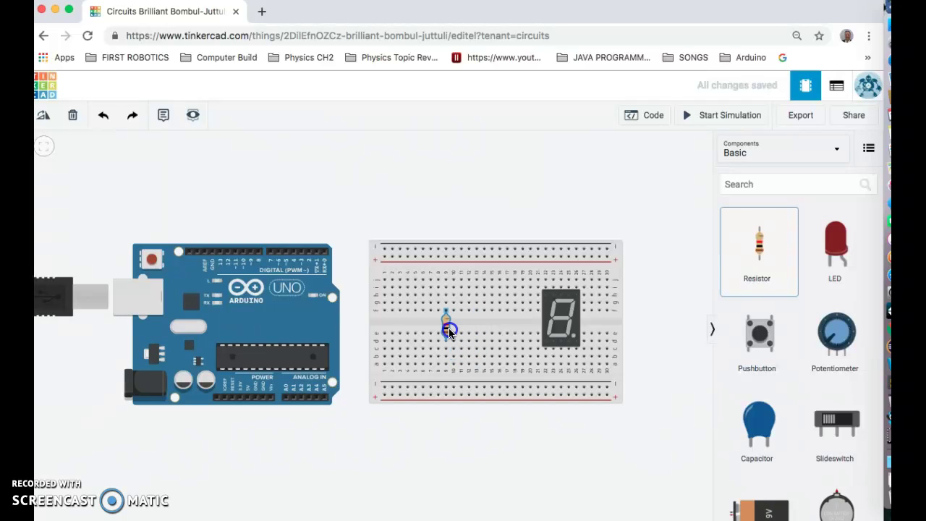
pyautogui.moveTo(448, 332); pyautogui.dragTo(444, 325)
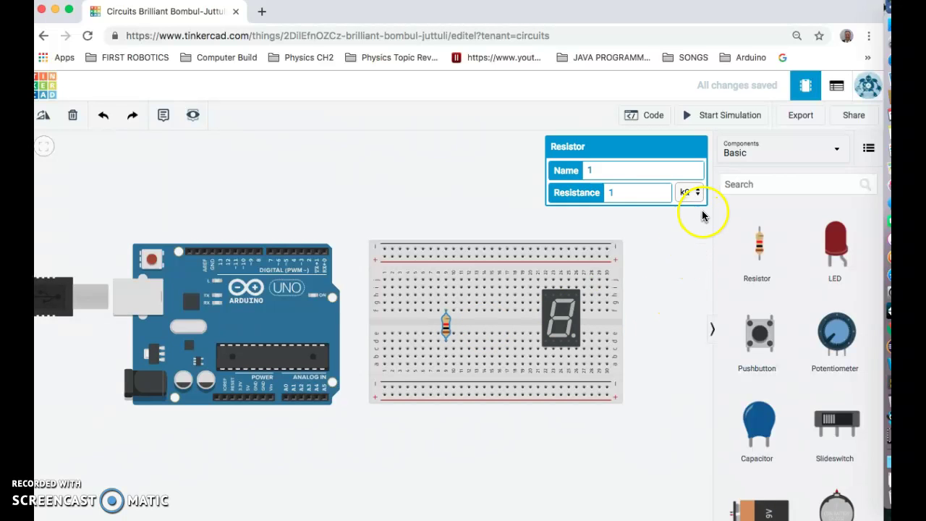
pyautogui.click(674, 348)
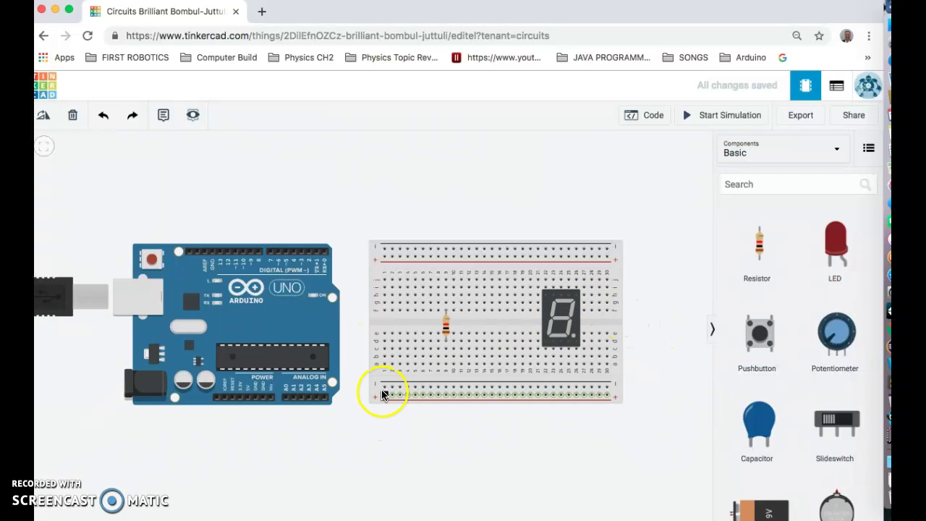
# - Move the resistor near the bottom rail and run a black wire from that rail to Arduino GND
pyautogui.moveTo(447, 327); pyautogui.dragTo(361, 390)
pyautogui.click(362, 439)
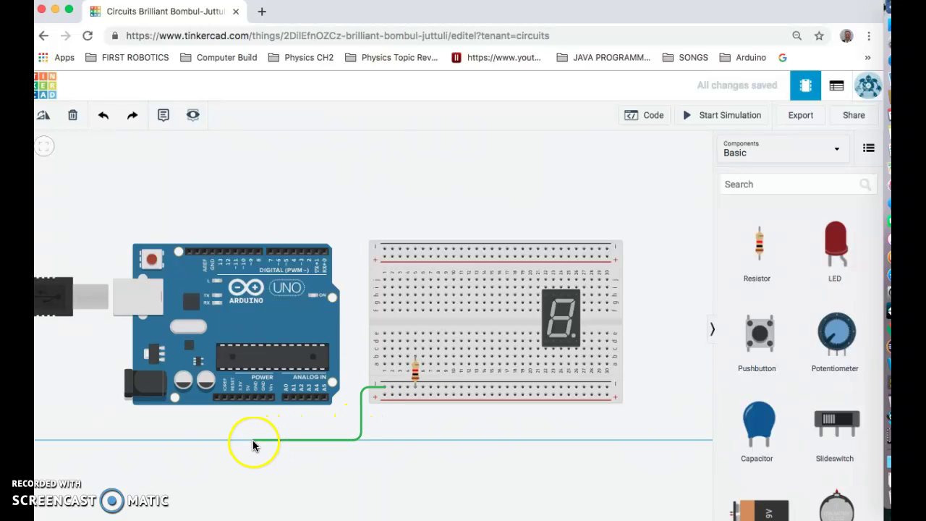
pyautogui.click(253, 439)
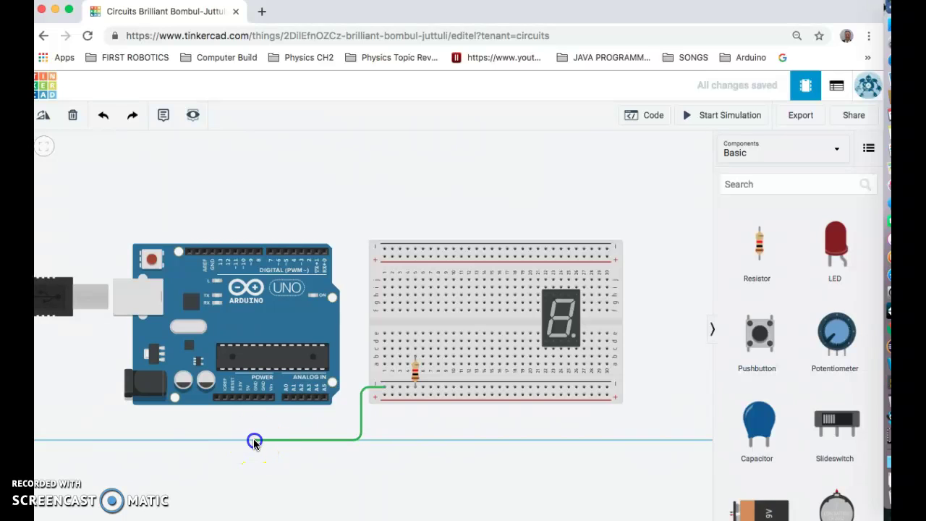
pyautogui.click(256, 404)
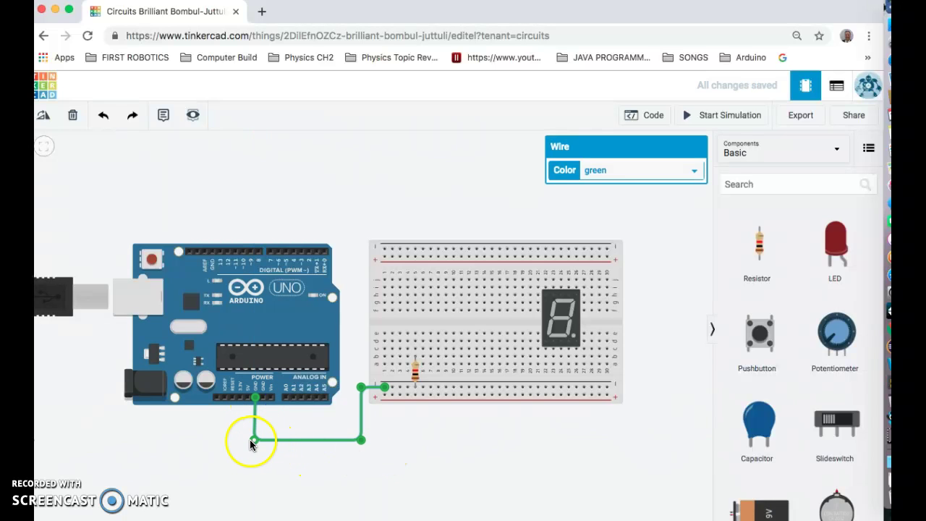
pyautogui.moveTo(250, 443); pyautogui.dragTo(255, 443)
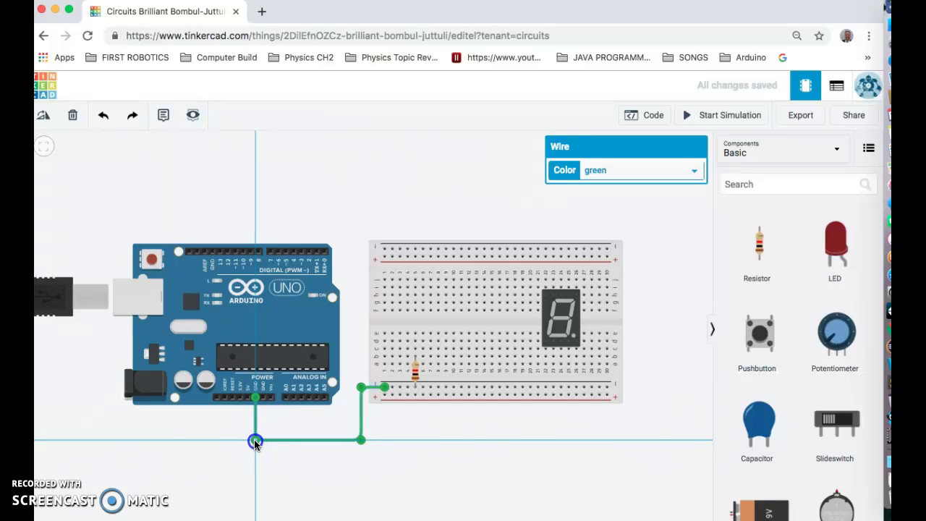
pyautogui.click(361, 439)
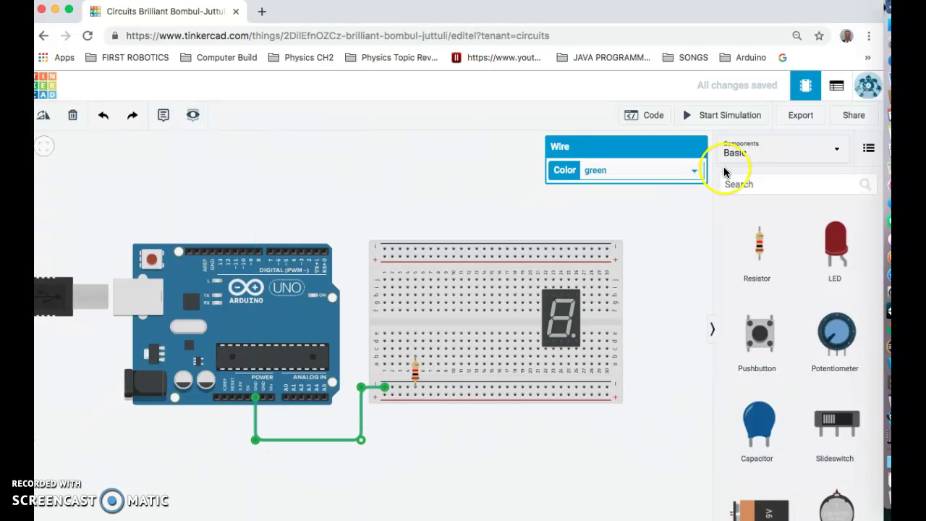
pyautogui.click(694, 170)
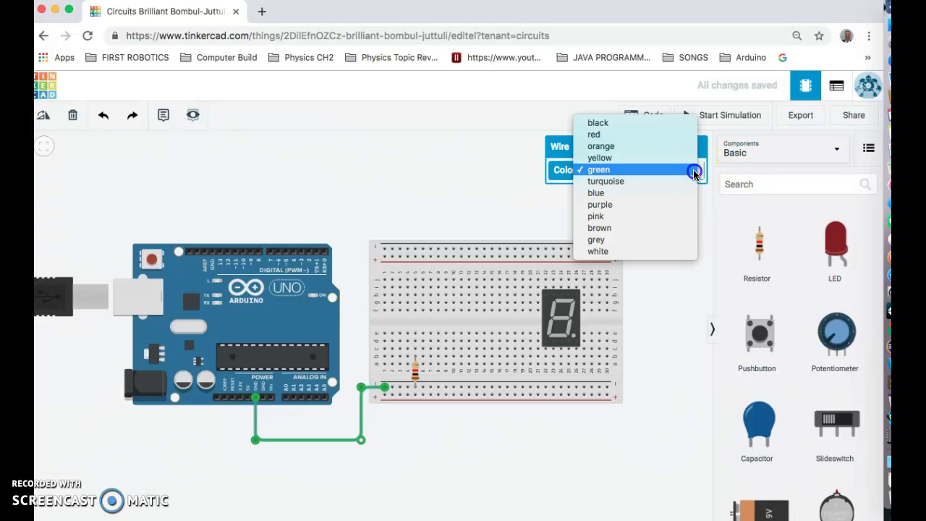
pyautogui.click(683, 123)
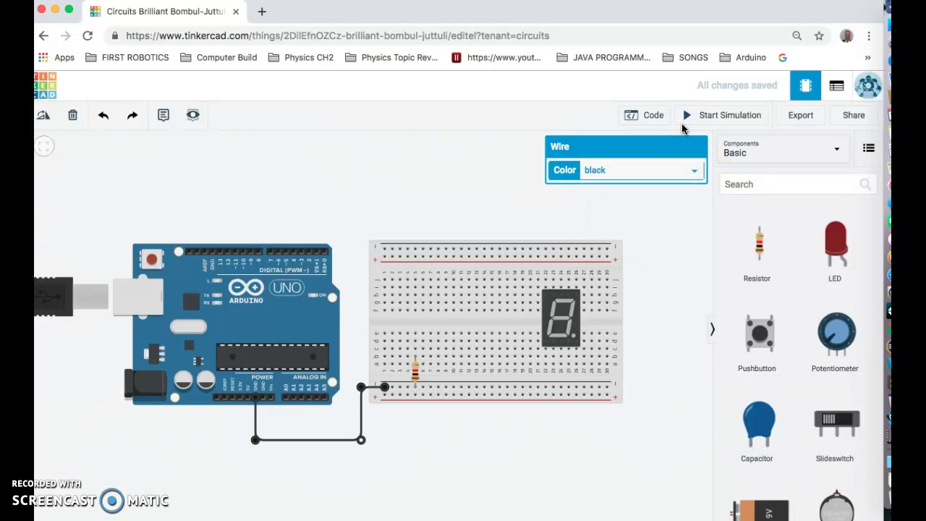
pyautogui.click(579, 438)
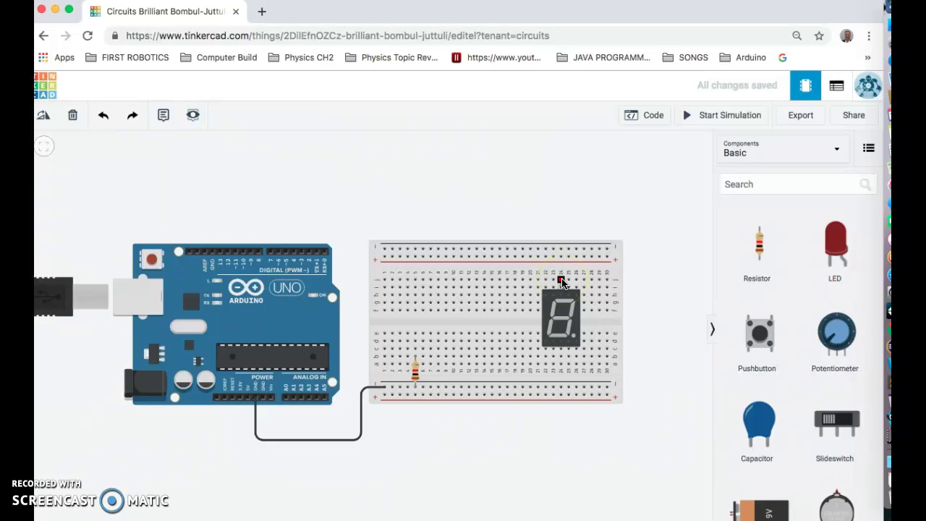
# - Lay black wires leftward from the display's top and bottom pin rows
pyautogui.moveTo(562, 281); pyautogui.dragTo(430, 283)
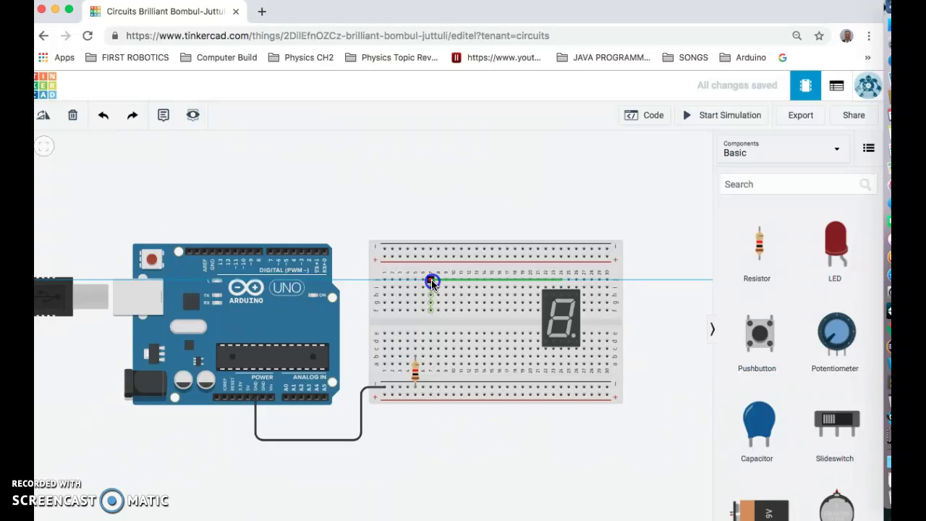
pyautogui.moveTo(432, 284); pyautogui.dragTo(431, 280)
pyautogui.click(694, 170)
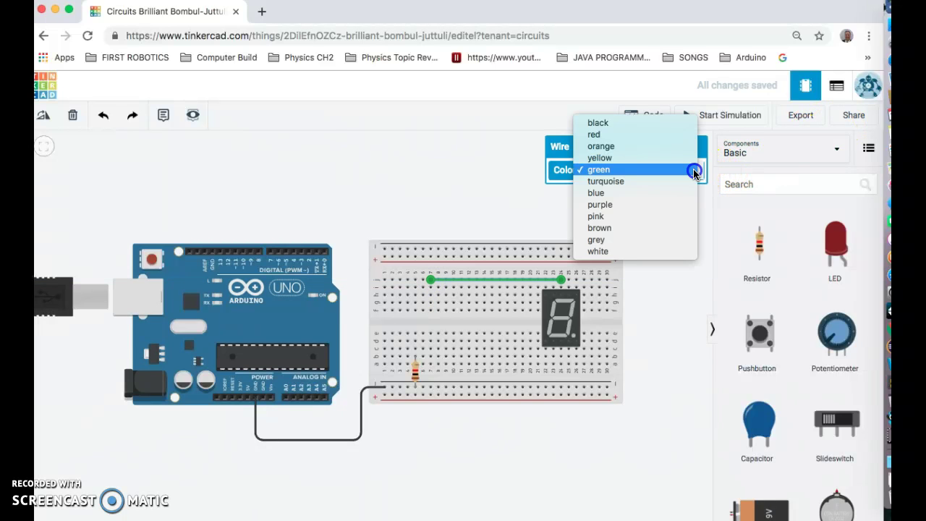
pyautogui.click(653, 123)
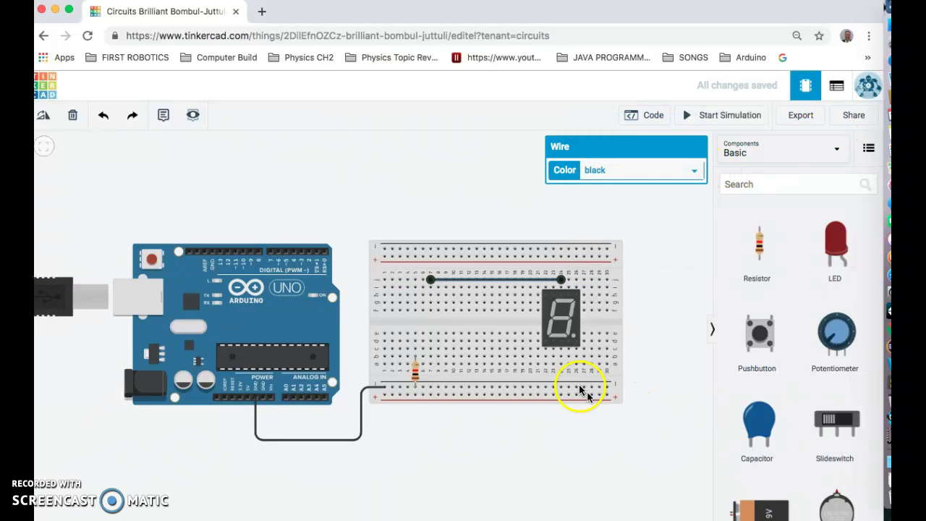
pyautogui.click(560, 352)
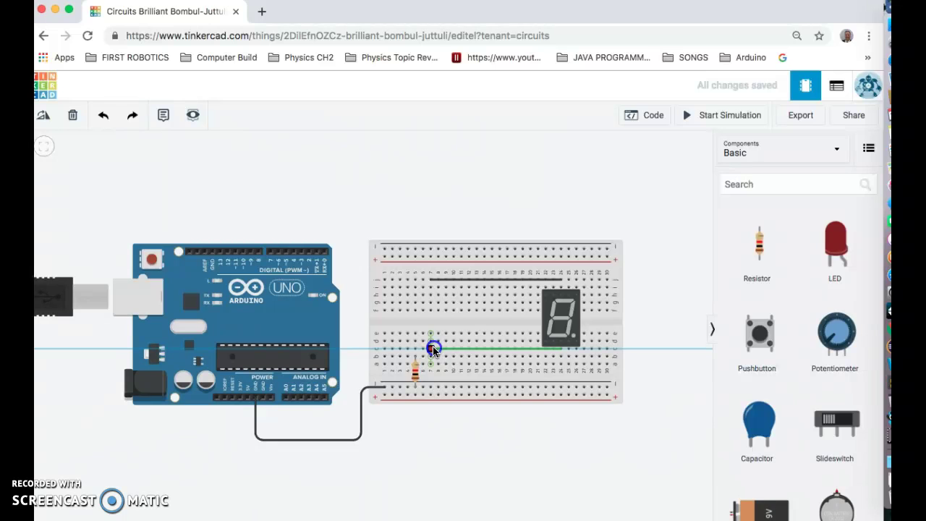
pyautogui.click(430, 350)
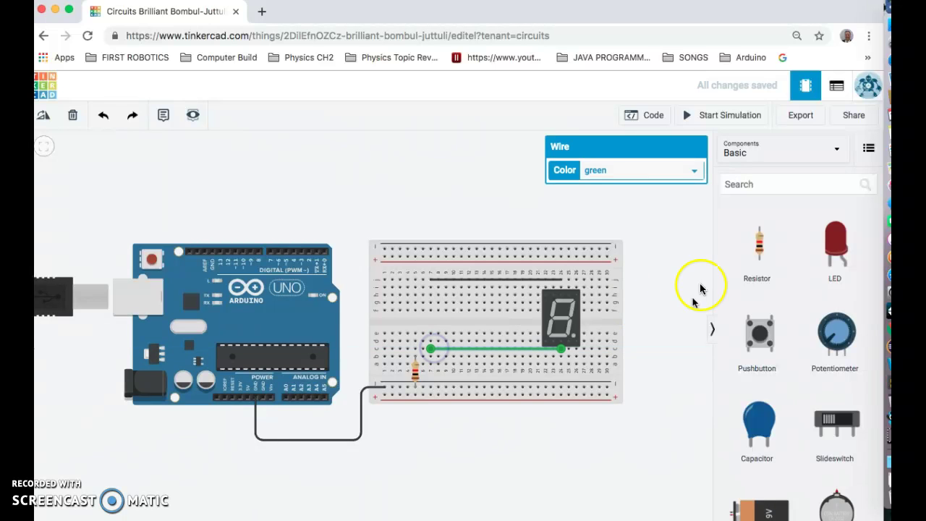
pyautogui.click(692, 174)
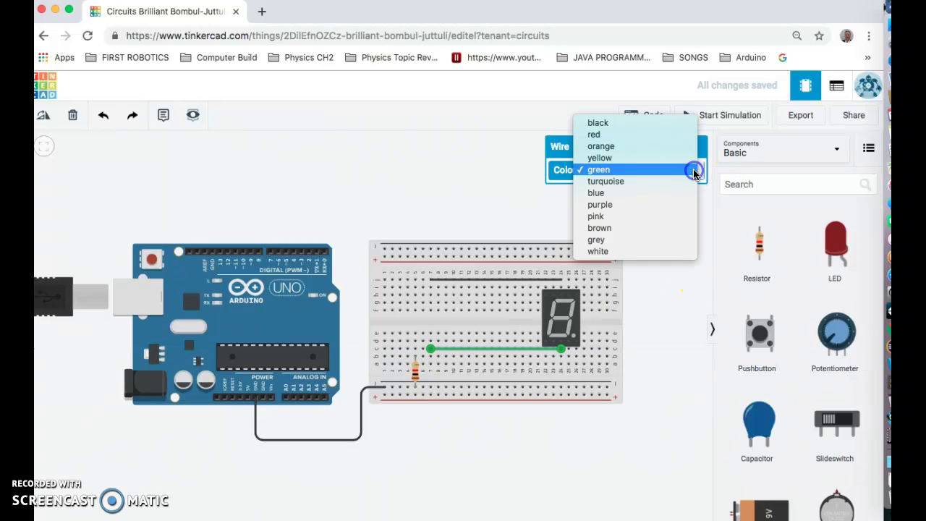
pyautogui.click(666, 120)
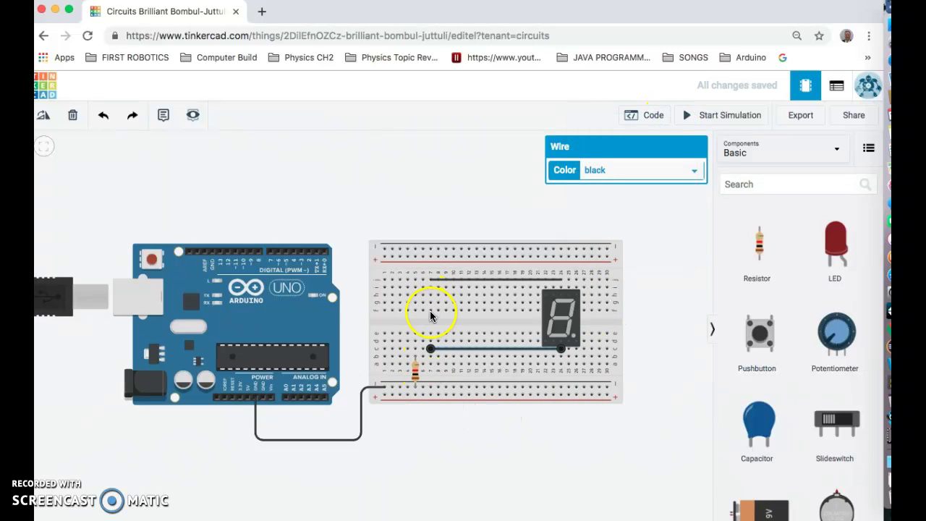
# - Add black jumpers bridging the centre gap and leading to the resistor
pyautogui.click(431, 311)
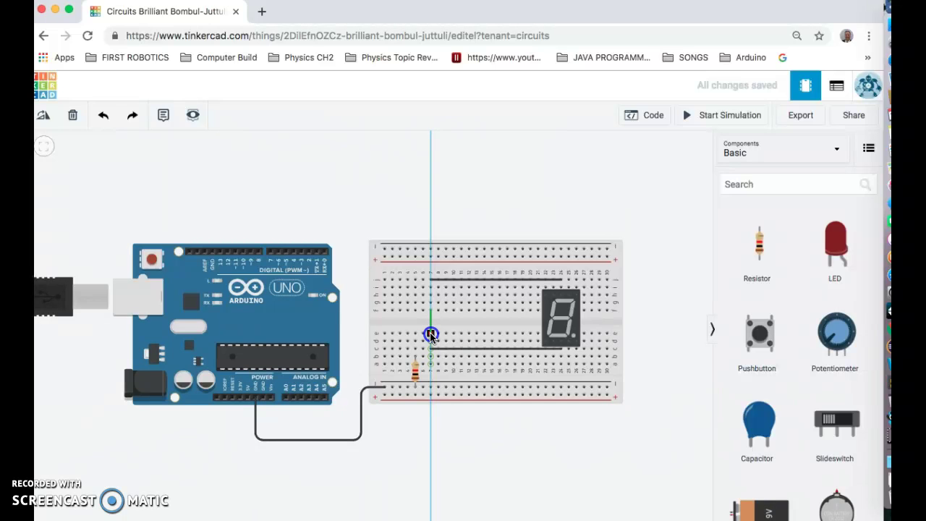
pyautogui.click(431, 334)
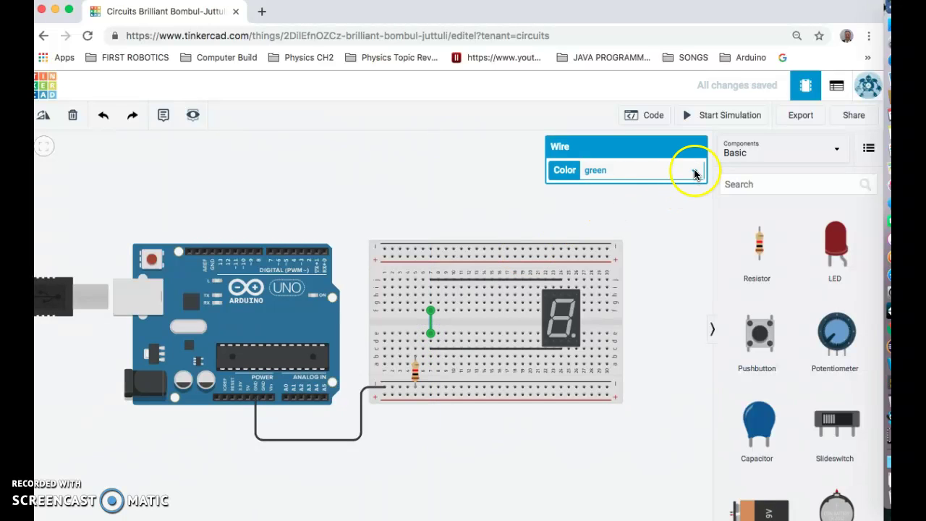
pyautogui.click(694, 171)
pyautogui.click(644, 122)
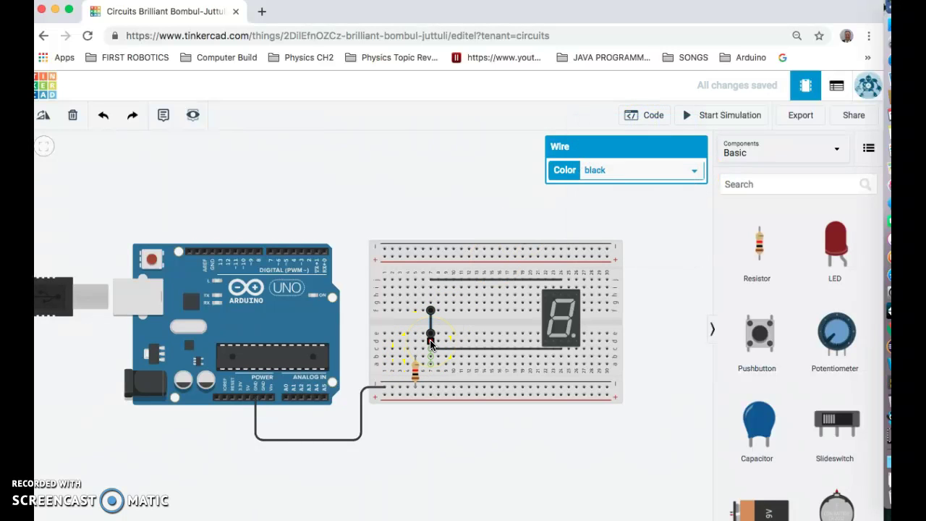
pyautogui.moveTo(430, 342); pyautogui.dragTo(413, 345)
pyautogui.click(693, 172)
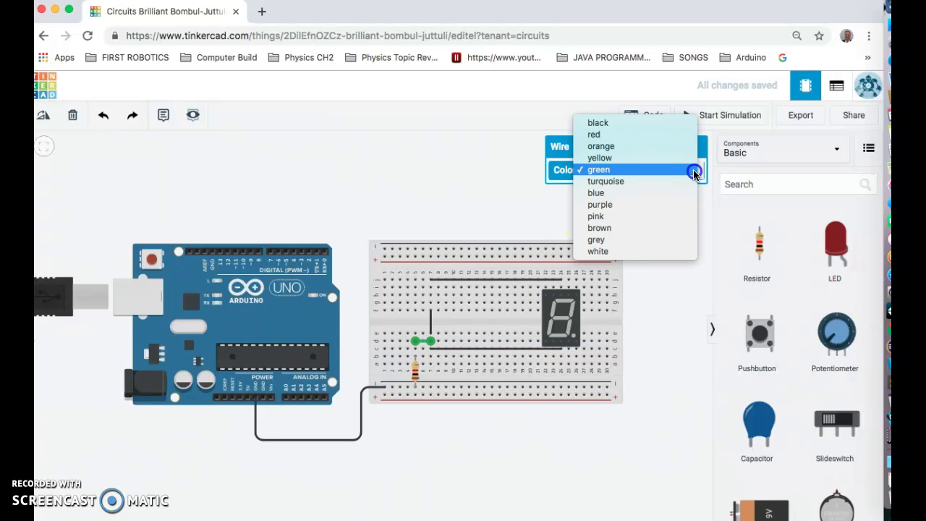
pyautogui.click(684, 122)
pyautogui.click(680, 308)
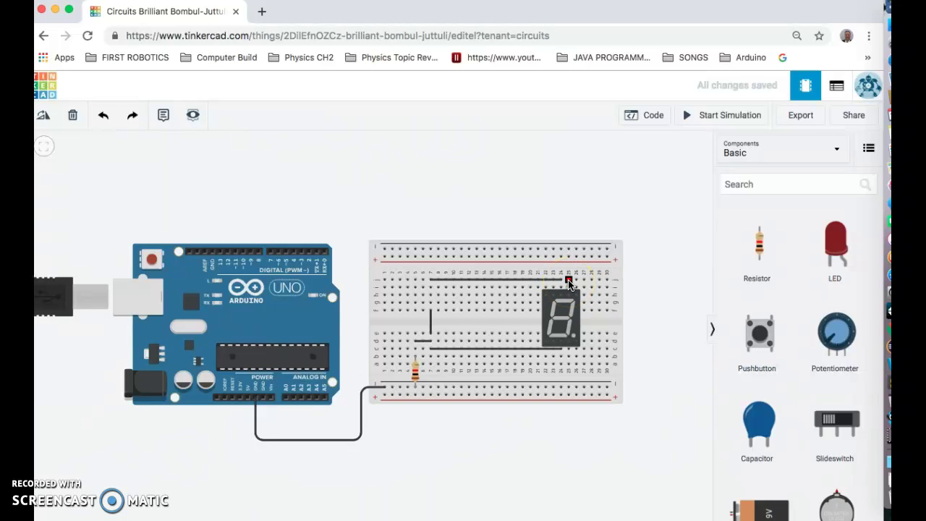
pyautogui.moveTo(568, 284); pyautogui.dragTo(563, 306)
# - Route a level pink wire from the display's segment A pin to Arduino digital pin 2
pyautogui.moveTo(570, 280); pyautogui.dragTo(570, 213)
pyautogui.click(570, 213)
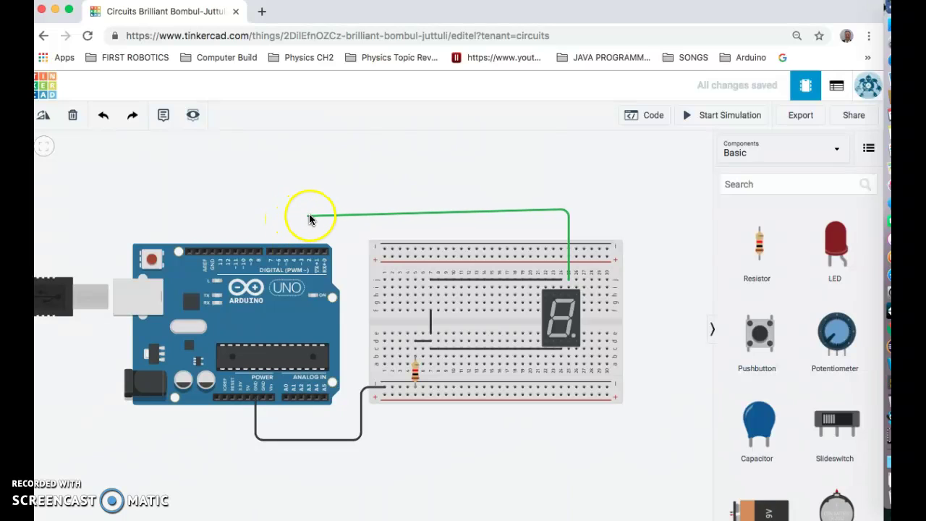
pyautogui.click(308, 209)
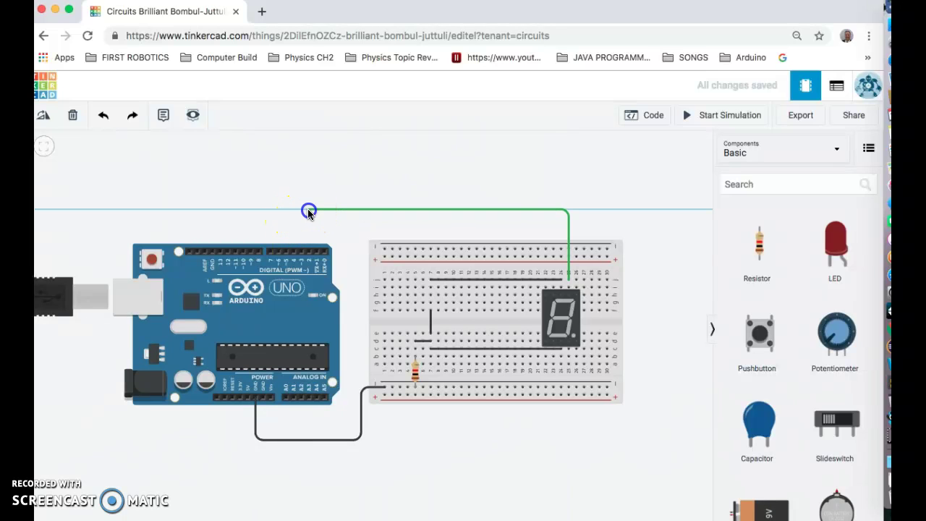
pyautogui.click(310, 254)
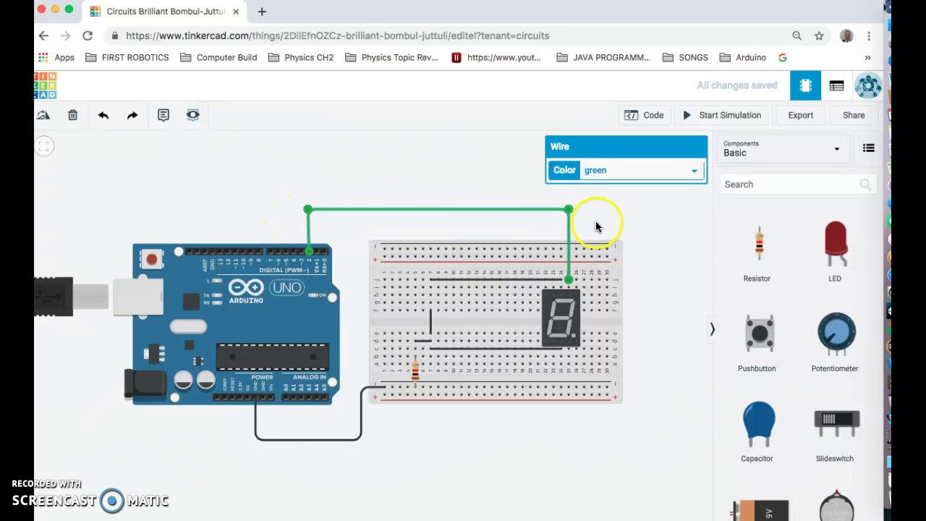
pyautogui.moveTo(571, 210); pyautogui.dragTo(569, 228)
pyautogui.click(309, 211)
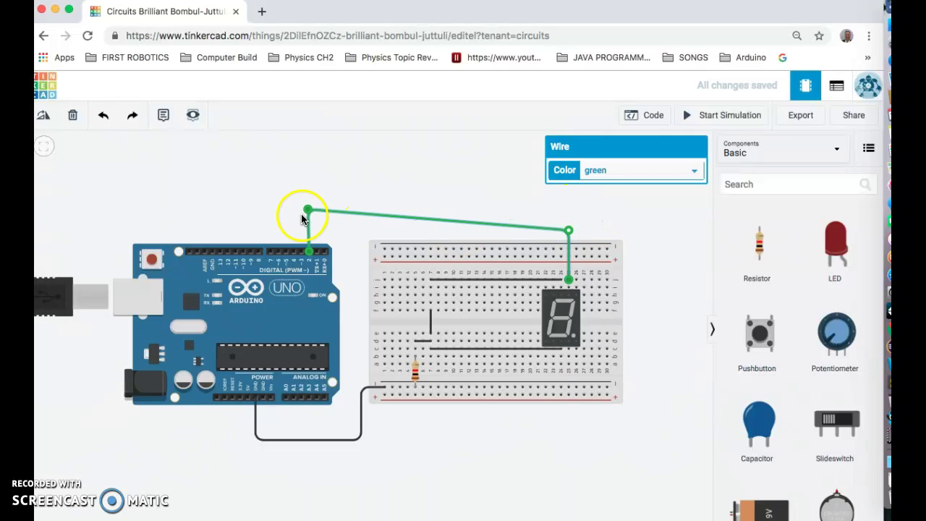
pyautogui.moveTo(306, 211); pyautogui.dragTo(308, 231)
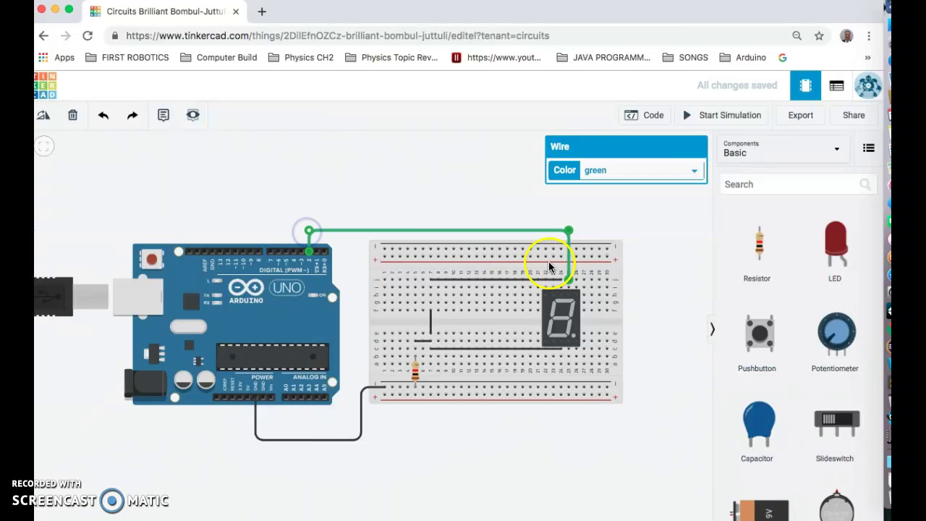
pyautogui.click(693, 171)
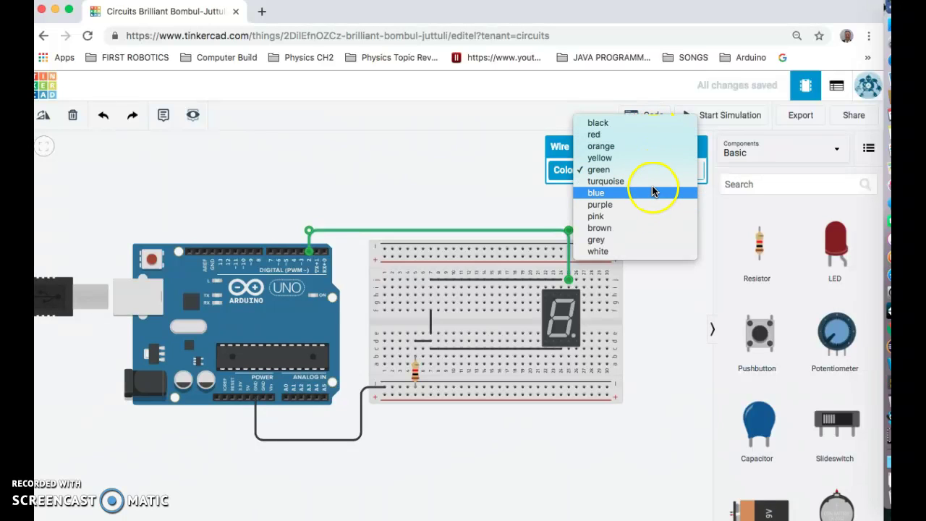
pyautogui.click(652, 217)
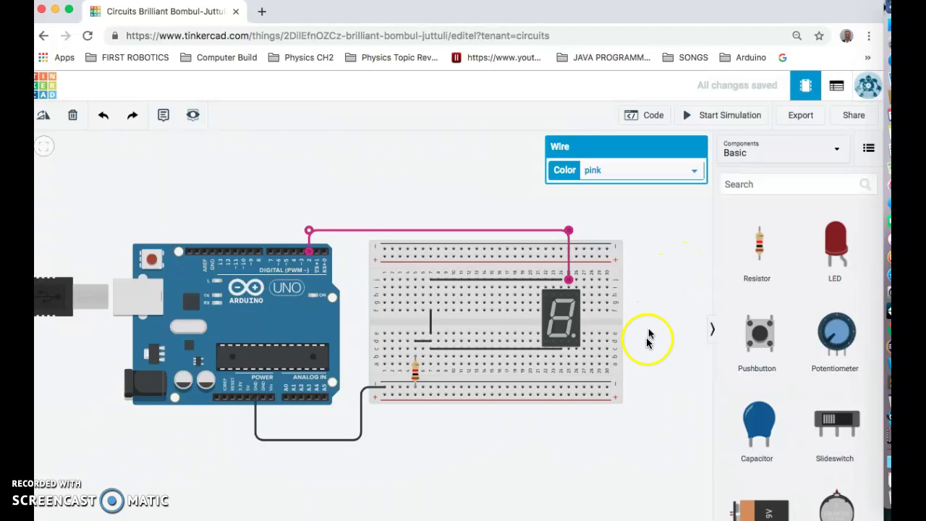
pyautogui.scroll(-3, 648, 343)
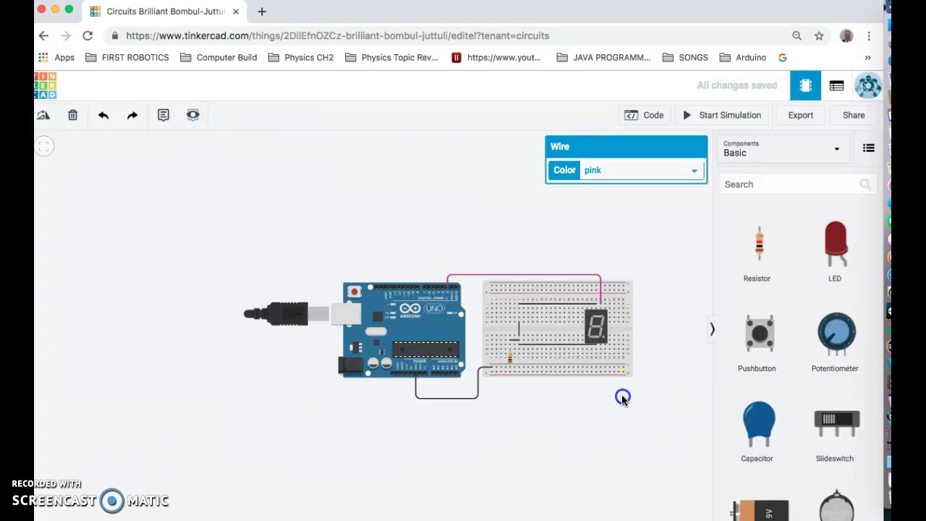
pyautogui.moveTo(623, 395); pyautogui.dragTo(387, 335)
pyautogui.click(556, 339)
pyautogui.scroll(3, 463, 293)
pyautogui.scroll(-2, 463, 294)
pyautogui.scroll(2, 463, 294)
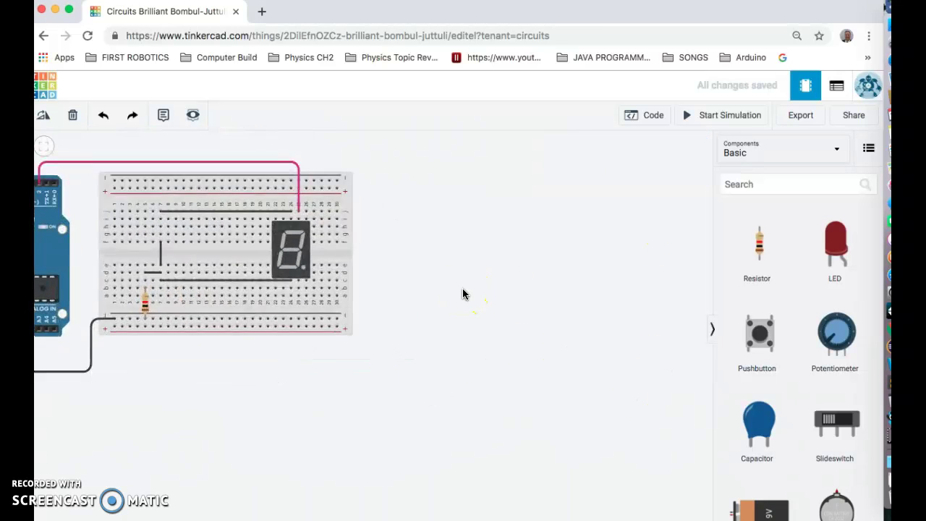
pyautogui.moveTo(440, 300); pyautogui.dragTo(430, 320)
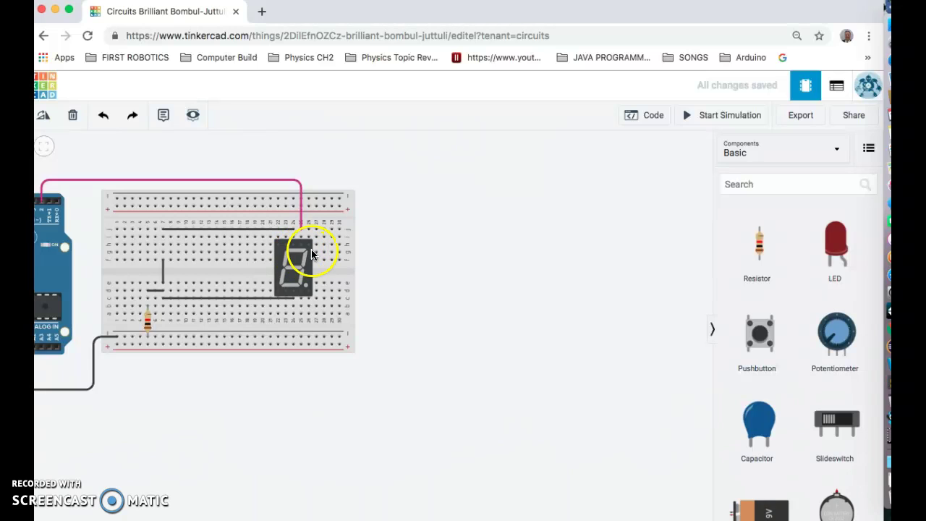
# - Switch the Arduino code editor from blocks to Text mode
pyautogui.click(653, 115)
pyautogui.click(649, 145)
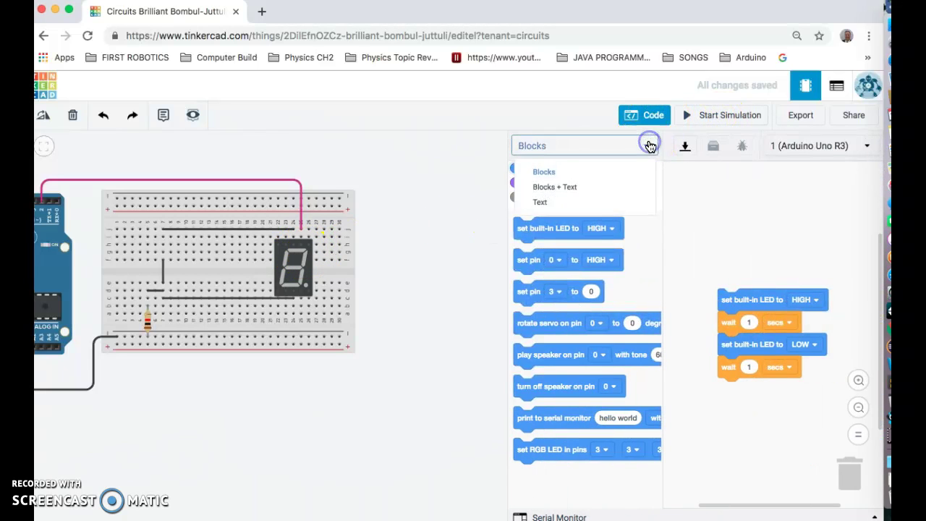
pyautogui.click(585, 205)
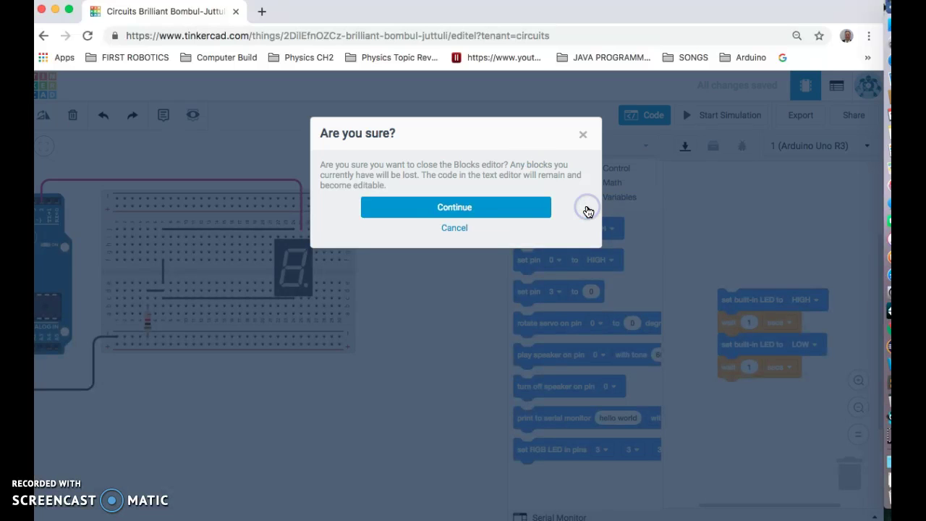
pyautogui.click(488, 209)
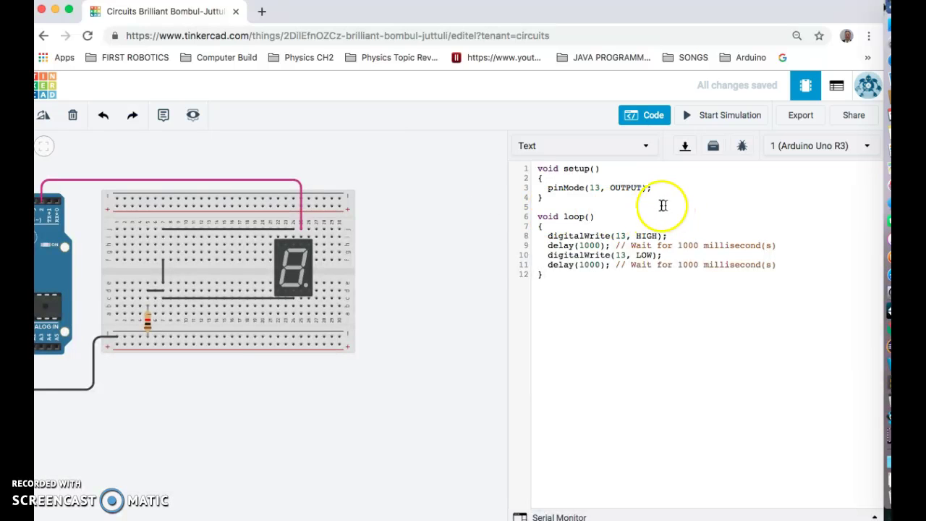
# - Add the declaration 'const int a = 2;' above void setup()
pyautogui.click(537, 169)
pyautogui.press('Return')
pyautogui.press('Return')
pyautogui.press('Return')
pyautogui.press('Return')
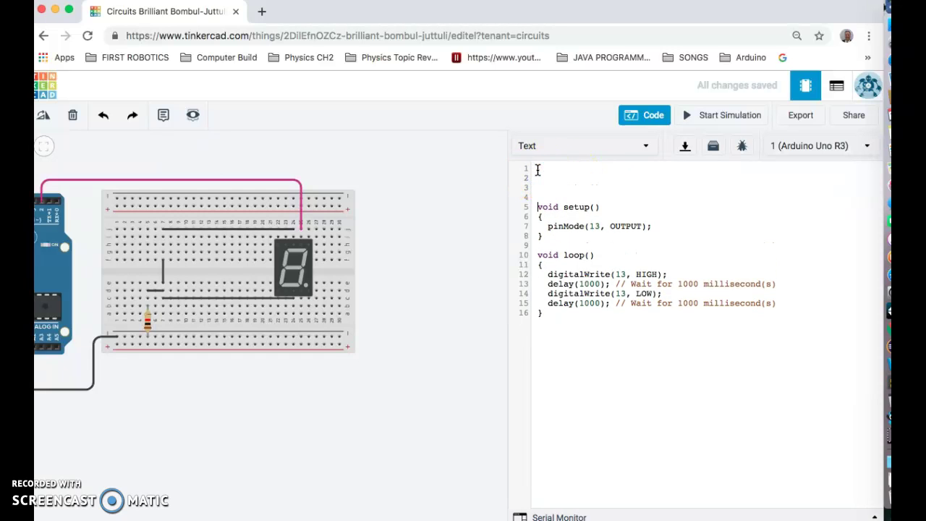
pyautogui.press('Return')
pyautogui.press('Return')
pyautogui.click(547, 174)
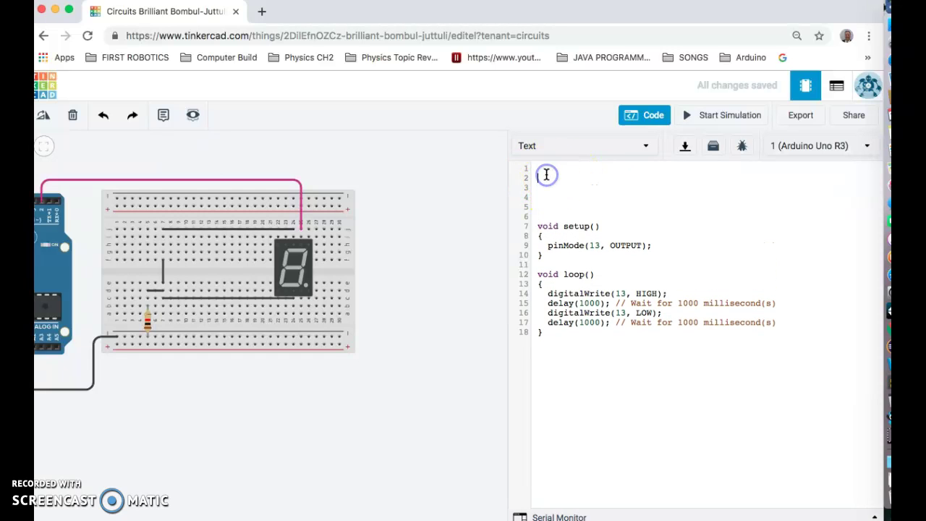
pyautogui.press('Return')
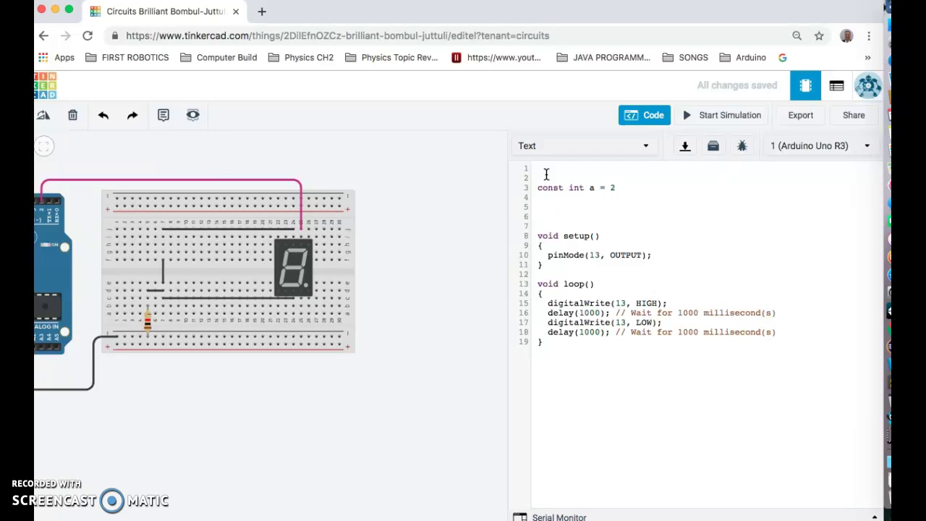
# - Replace pin 13 with a in pinMode and digitalWrite, and shorten both delays to 100
pyautogui.doubleClick(594, 254)
pyautogui.write('a')
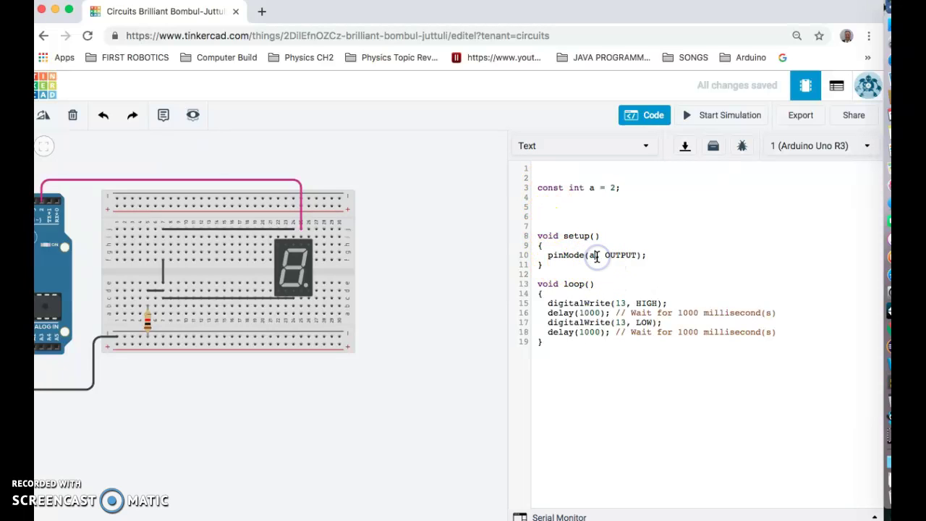
pyautogui.doubleClick(620, 303)
pyautogui.write('a')
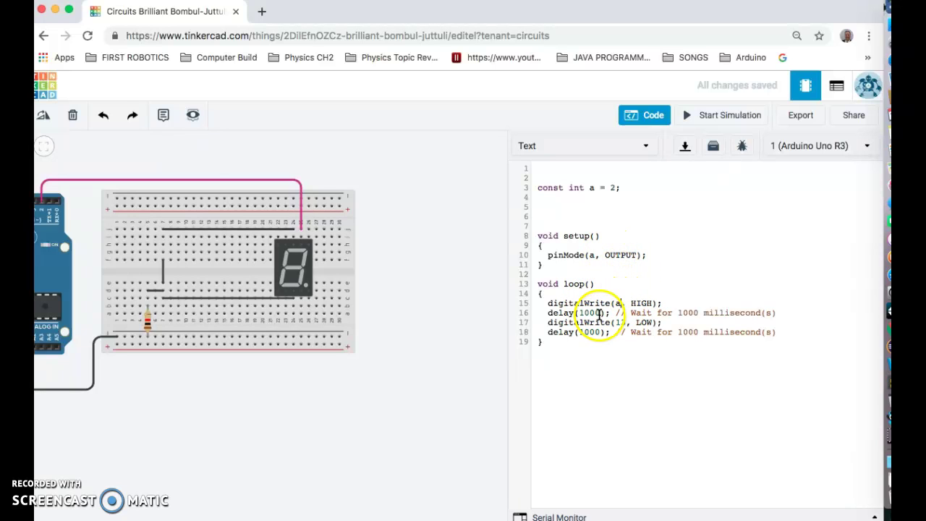
pyautogui.click(599, 313)
pyautogui.press('BackSpace')
pyautogui.click(598, 332)
pyautogui.press('BackSpace')
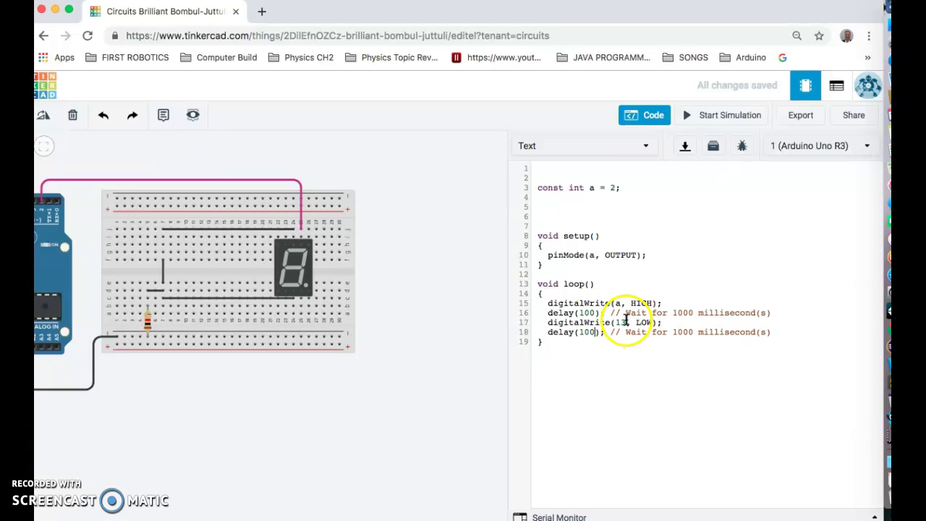
pyautogui.doubleClick(623, 322)
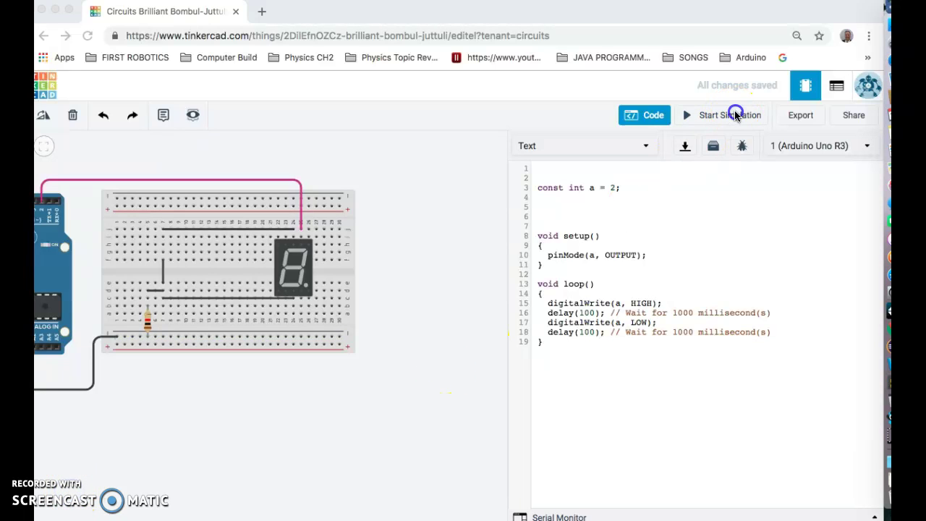
pyautogui.click(735, 116)
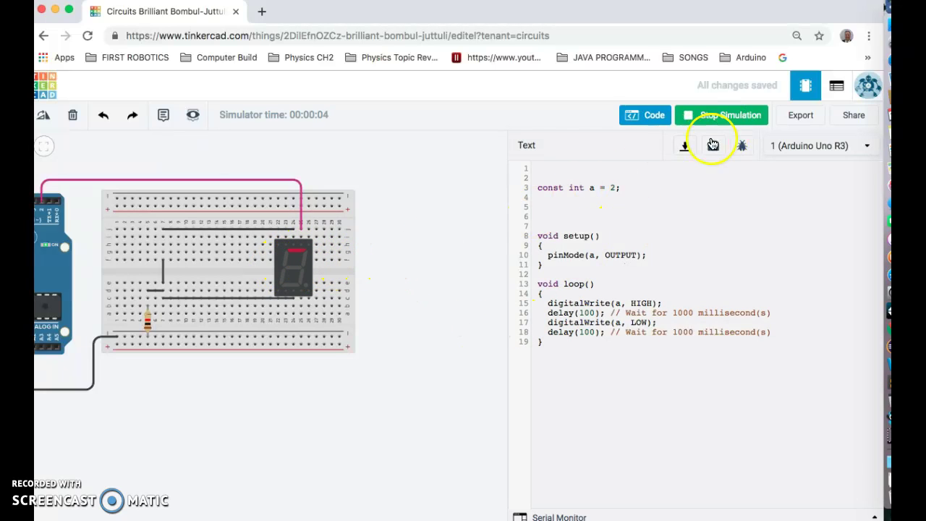
pyautogui.click(732, 117)
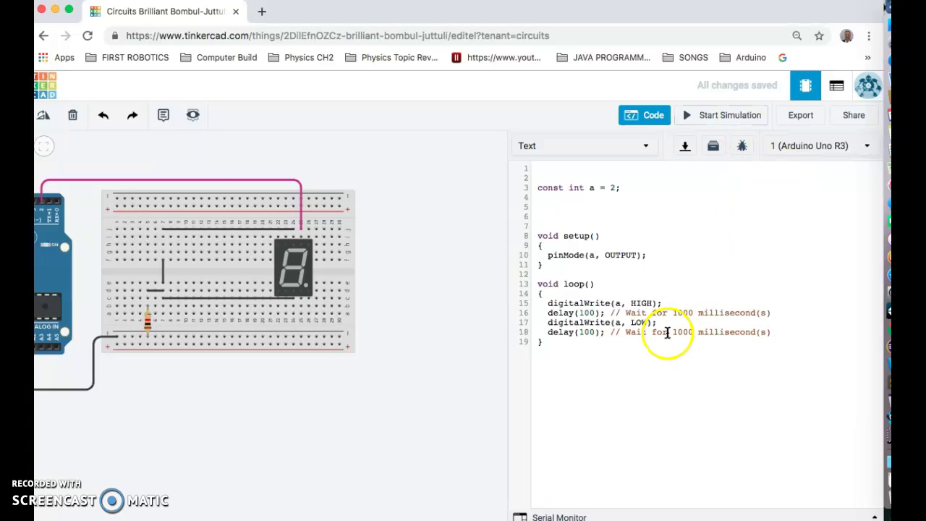
# - Add an empty void make8() function right after setup()
pyautogui.click(561, 345)
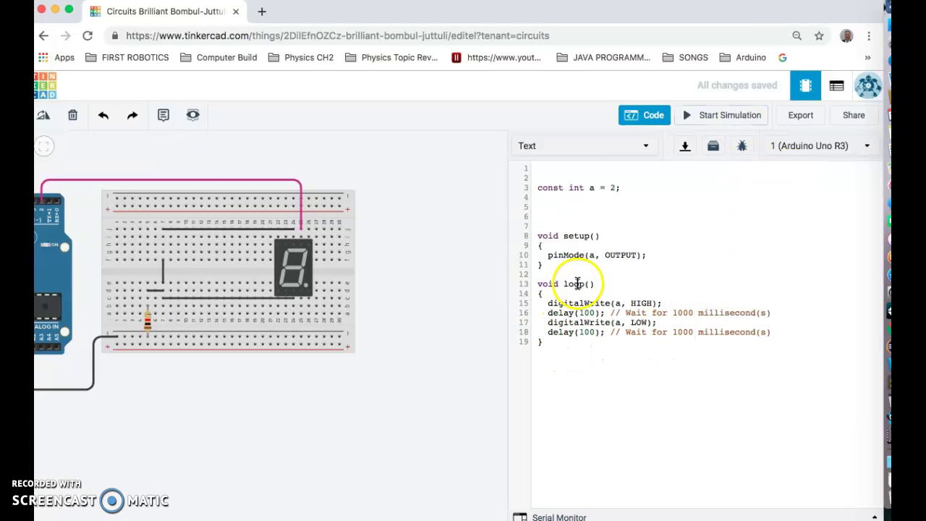
pyautogui.moveTo(546, 305); pyautogui.dragTo(759, 332)
pyautogui.click(555, 338)
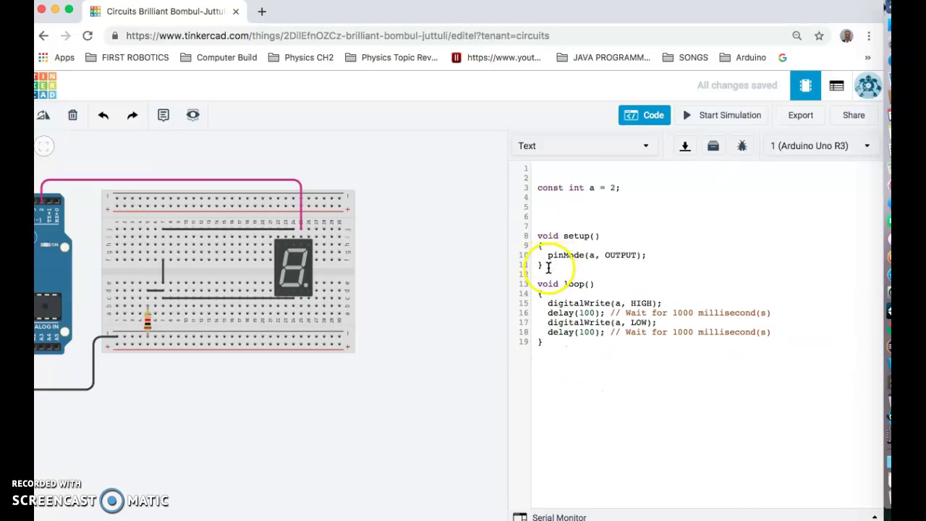
pyautogui.click(548, 266)
pyautogui.press('Return')
pyautogui.press('Return')
pyautogui.press('Return')
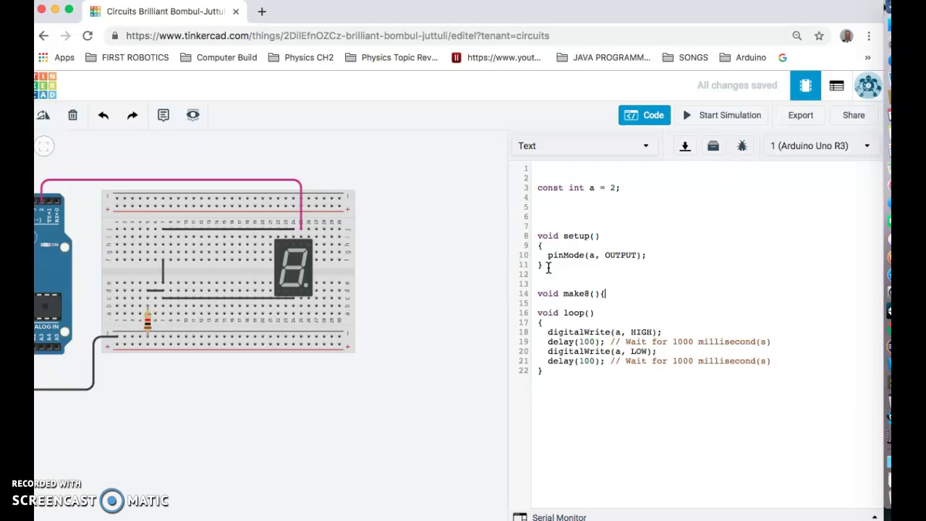
pyautogui.press('Return')
pyautogui.press('Return')
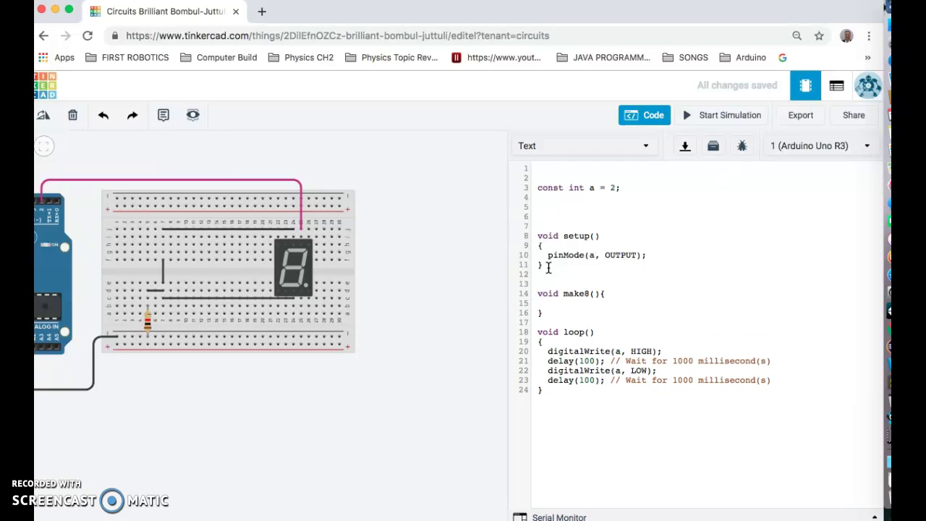
pyautogui.click(553, 306)
pyautogui.click(538, 347)
pyautogui.moveTo(544, 350); pyautogui.dragTo(672, 349)
# - Type an empty void allOff(){ } function below make8()
pyautogui.click(555, 313)
pyautogui.press('Return')
pyautogui.press('Return')
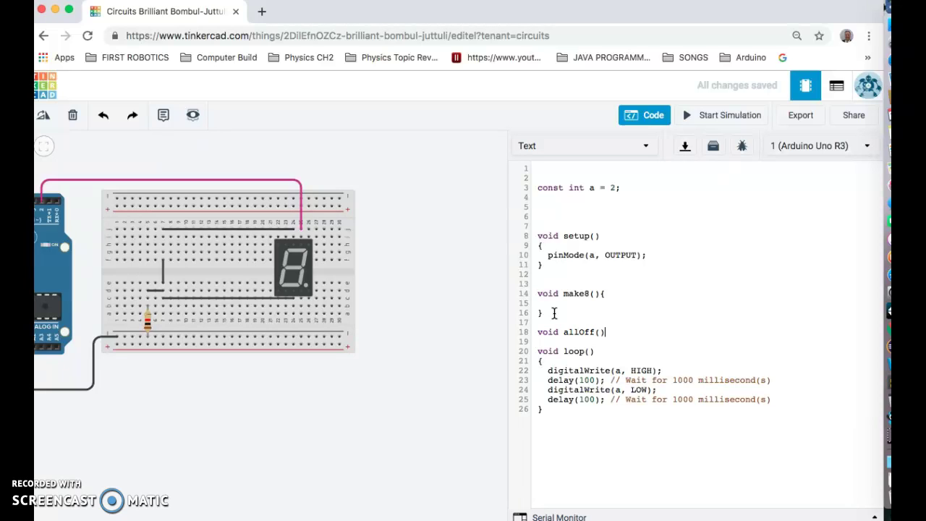
pyautogui.write('void allOff(){')
pyautogui.press('Return')
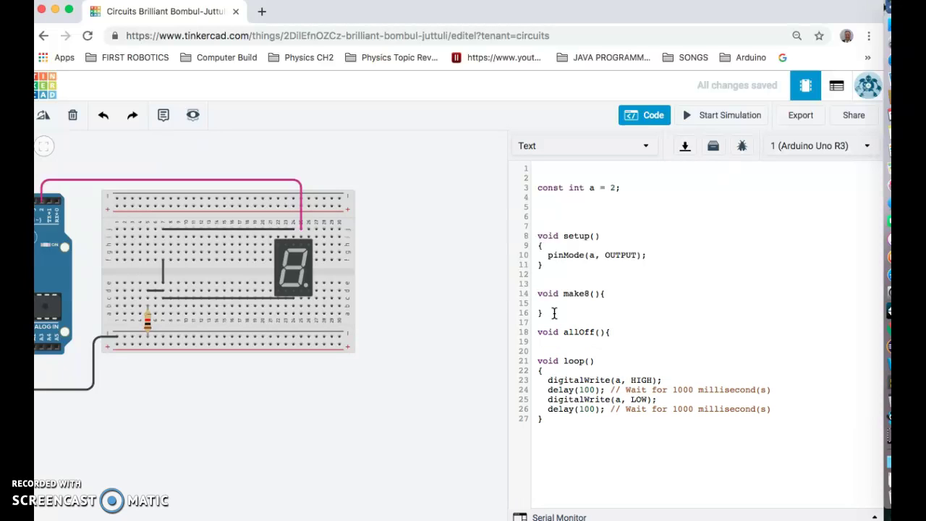
pyautogui.press('Return')
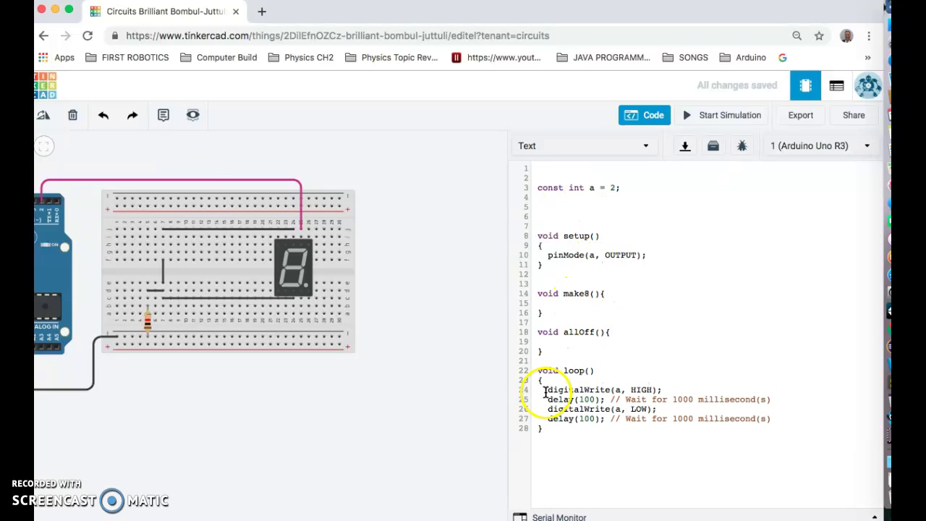
# - Copy digitalWrite(a, HIGH) from loop() into make8()
pyautogui.moveTo(547, 392); pyautogui.dragTo(674, 392)
pyautogui.hotkey('ctrl', 'c')
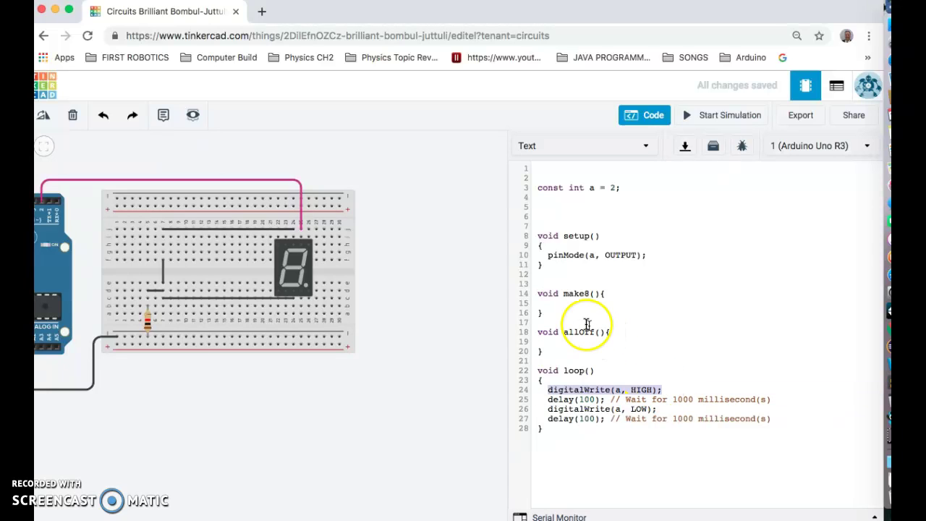
pyautogui.click(559, 298)
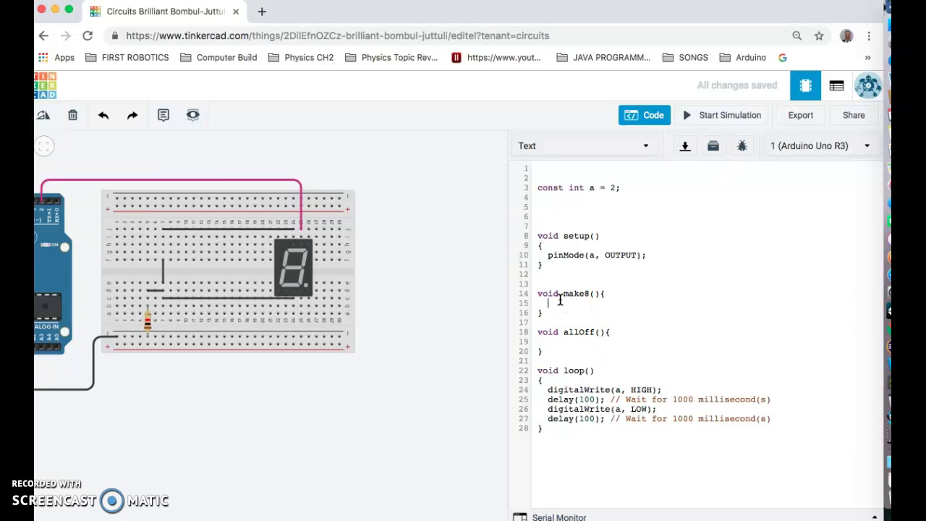
pyautogui.hotkey('ctrl', 'v')
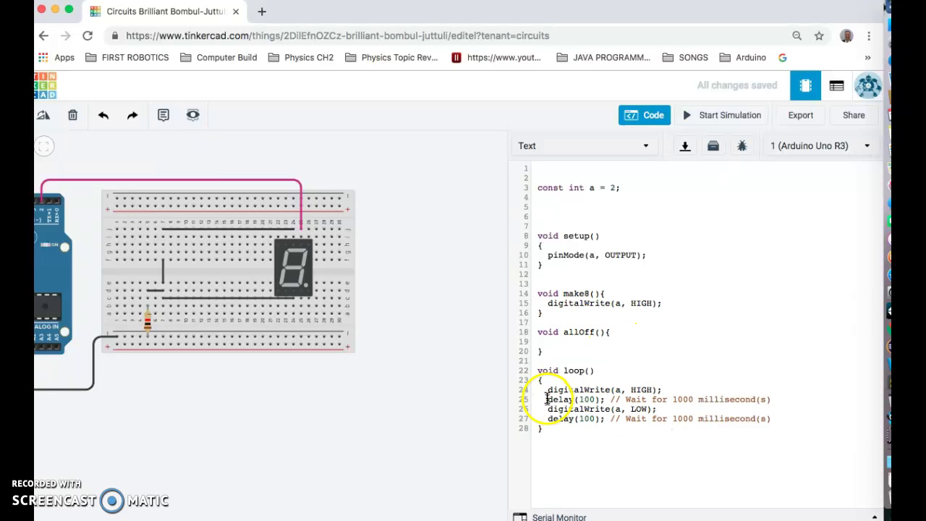
# - Paste the digitalWrite statement into allOff() and change HIGH to LOW
pyautogui.moveTo(543, 391); pyautogui.dragTo(760, 424)
pyautogui.click(601, 416)
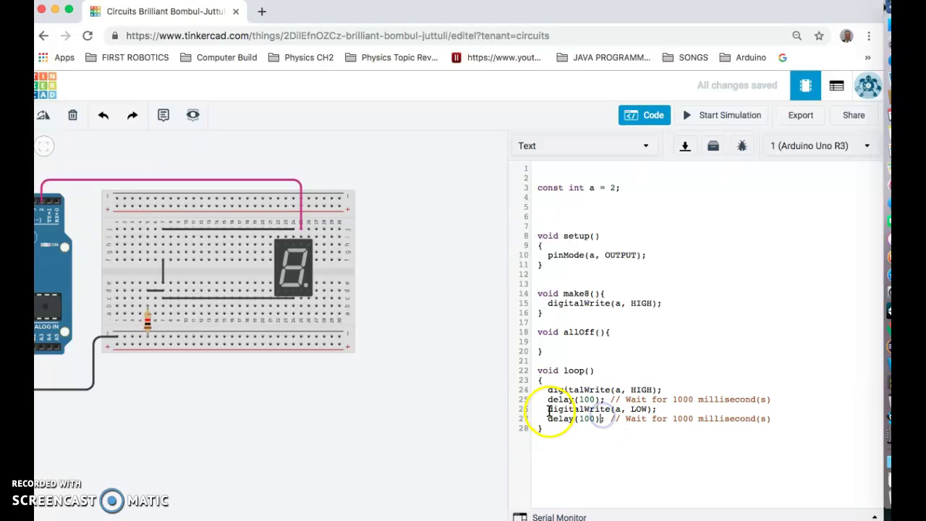
pyautogui.moveTo(548, 410); pyautogui.dragTo(662, 411)
pyautogui.press('super+space')
pyautogui.click(434, 250)
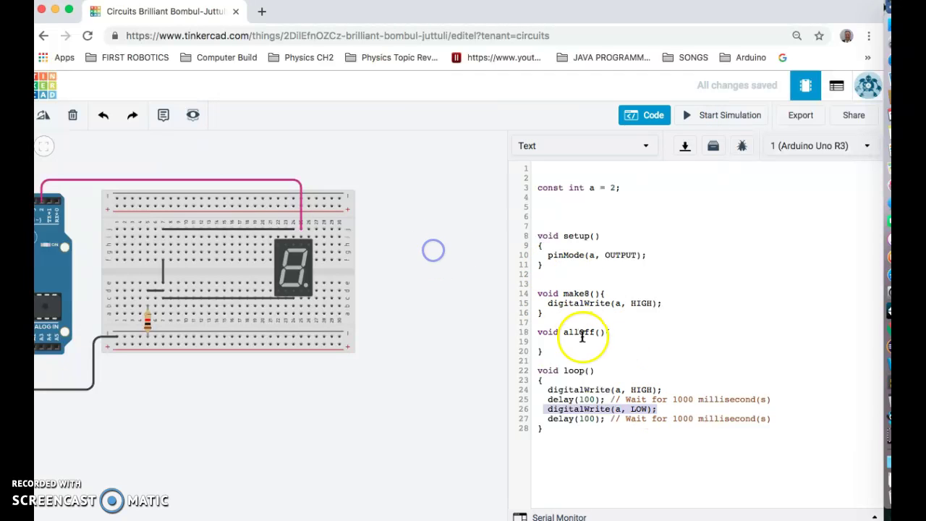
pyautogui.click(583, 342)
pyautogui.press('super+v')
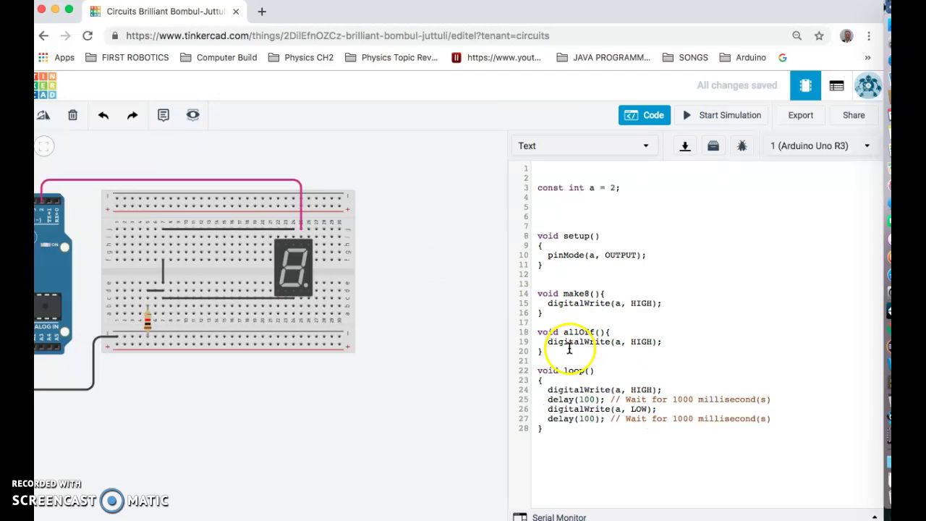
pyautogui.doubleClick(639, 343)
pyautogui.write('LOW')
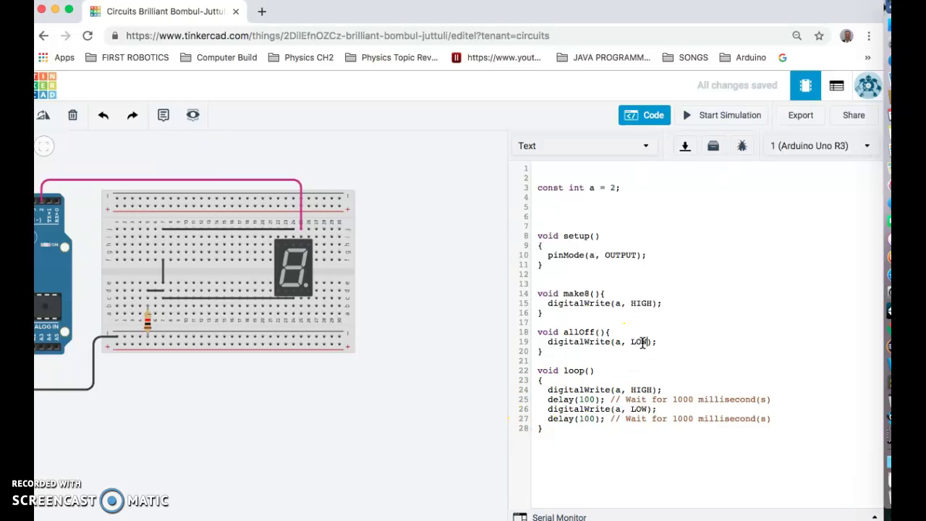
# - Delete the old statements from loop() and open a fresh line inside it
pyautogui.moveTo(547, 390); pyautogui.dragTo(792, 420)
pyautogui.press('BackSpace')
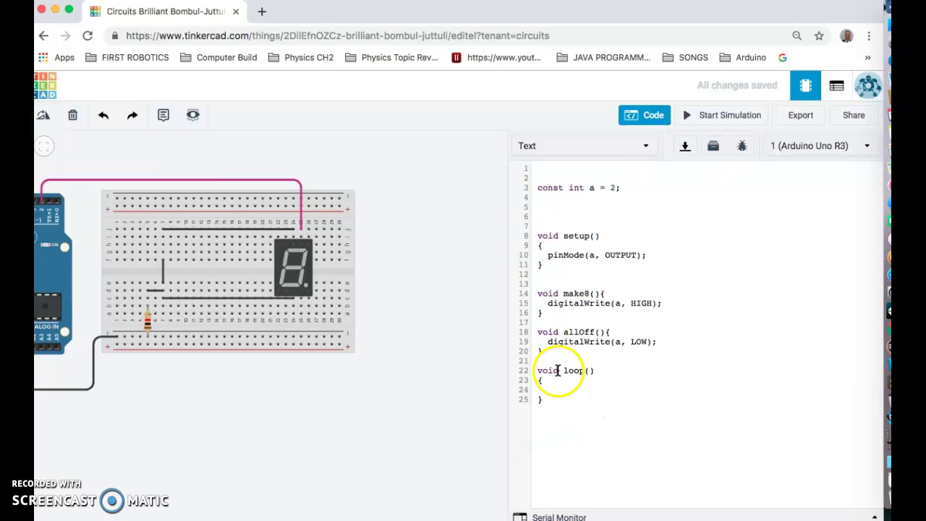
pyautogui.click(541, 361)
pyautogui.press('Return')
pyautogui.press('Return')
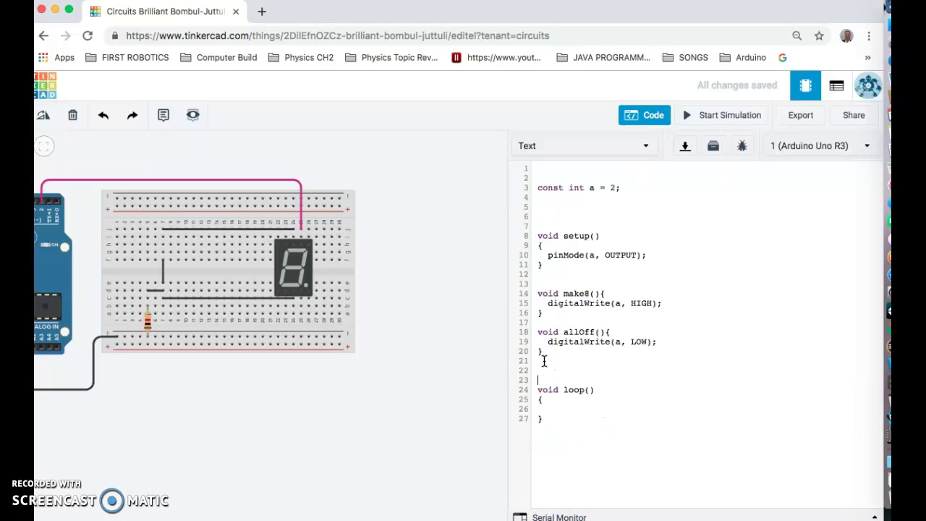
pyautogui.click(554, 399)
pyautogui.click(552, 399)
pyautogui.press('Return')
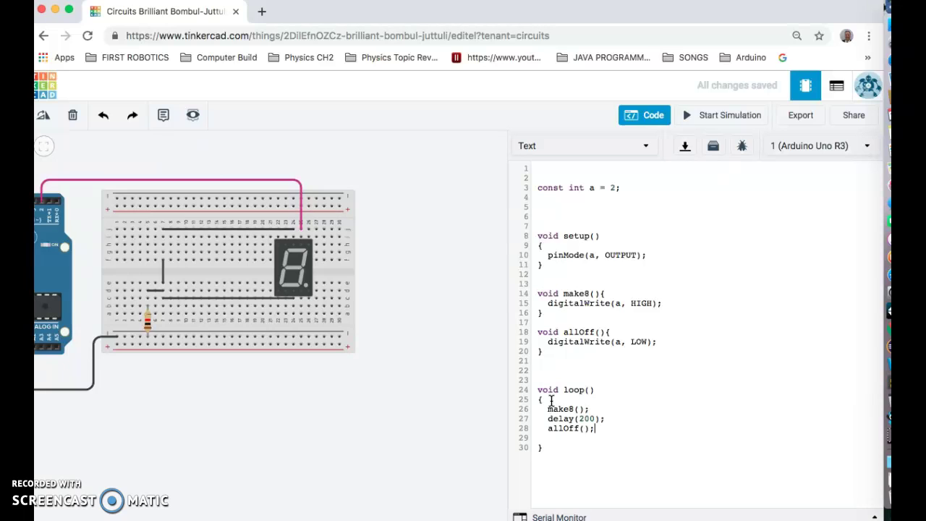
# - Copy delay(200); onto a new, correctly indented line after allOff(); in loop()
pyautogui.moveTo(542, 420); pyautogui.dragTo(610, 418)
pyautogui.press('super+c')
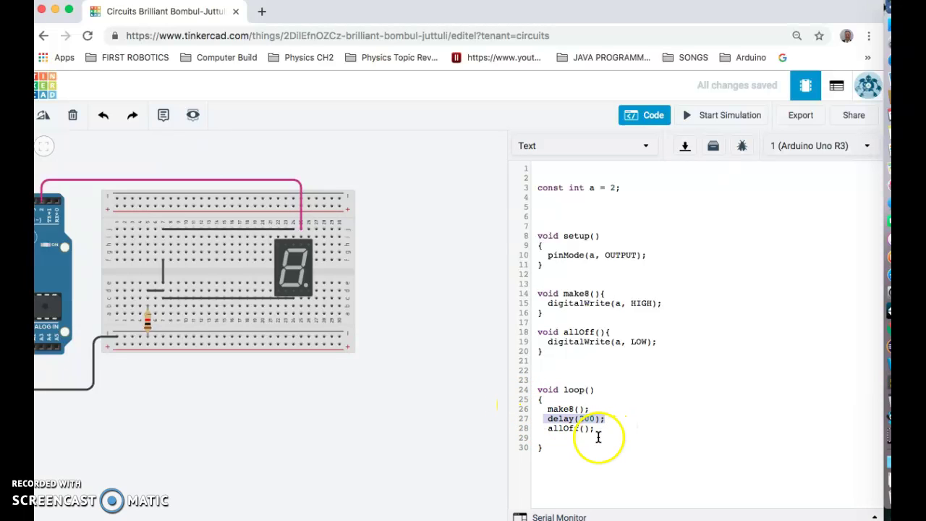
pyautogui.click(597, 432)
pyautogui.press('Return')
pyautogui.press('super+v')
pyautogui.click(552, 437)
pyautogui.press('BackSpace')
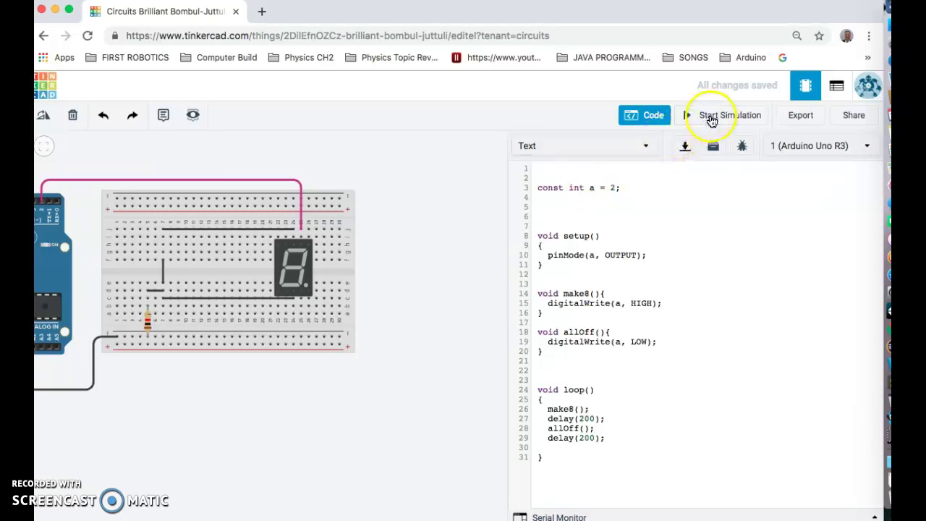
# - Test-run the simulation, stop it, and begin a wire from the display's b segment pin
pyautogui.click(712, 117)
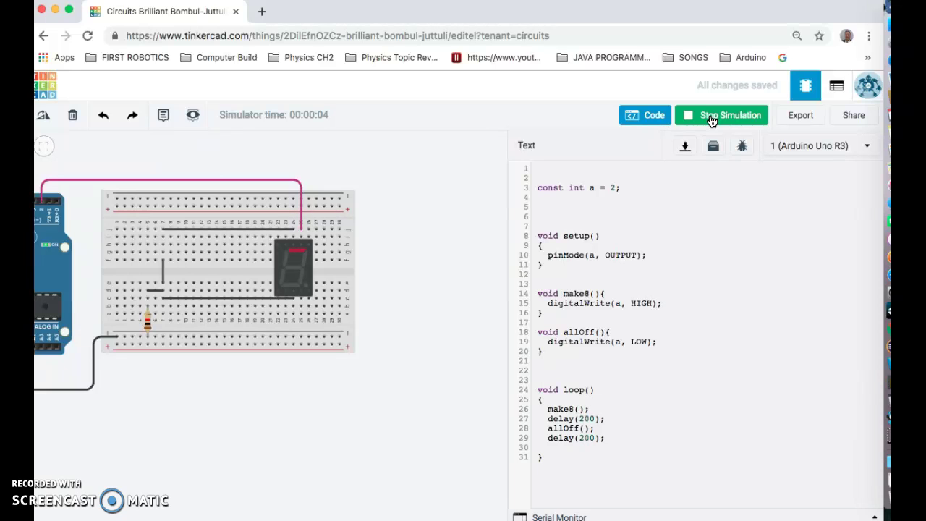
pyautogui.click(711, 117)
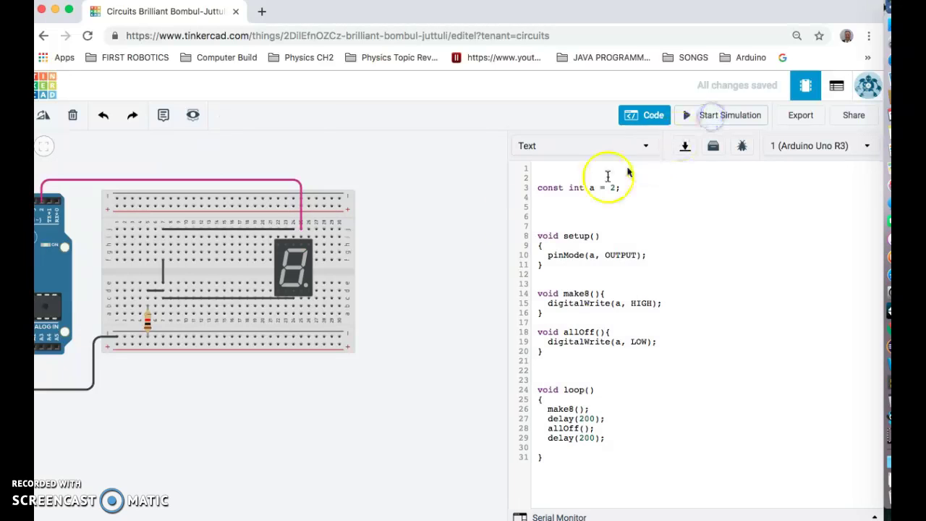
pyautogui.click(309, 246)
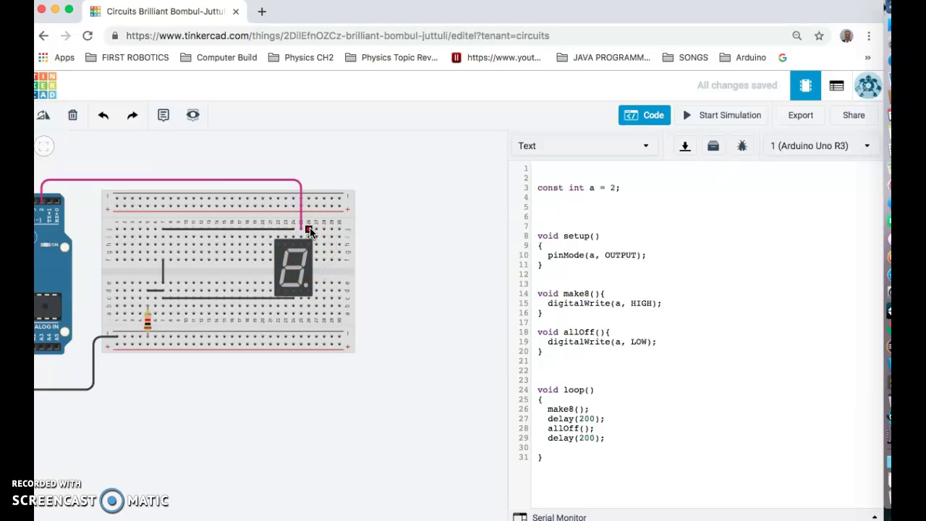
# - Route the new green wire up above the breadboard with a bend
pyautogui.moveTo(310, 231); pyautogui.dragTo(50, 170)
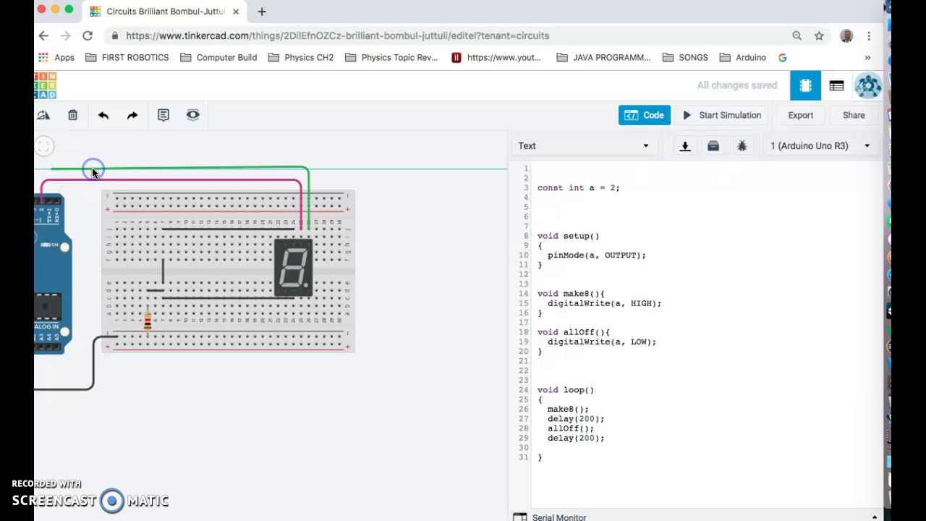
pyautogui.scroll(3, 155, 157)
pyautogui.scroll(-4, 155, 160)
pyautogui.scroll(3, 155, 159)
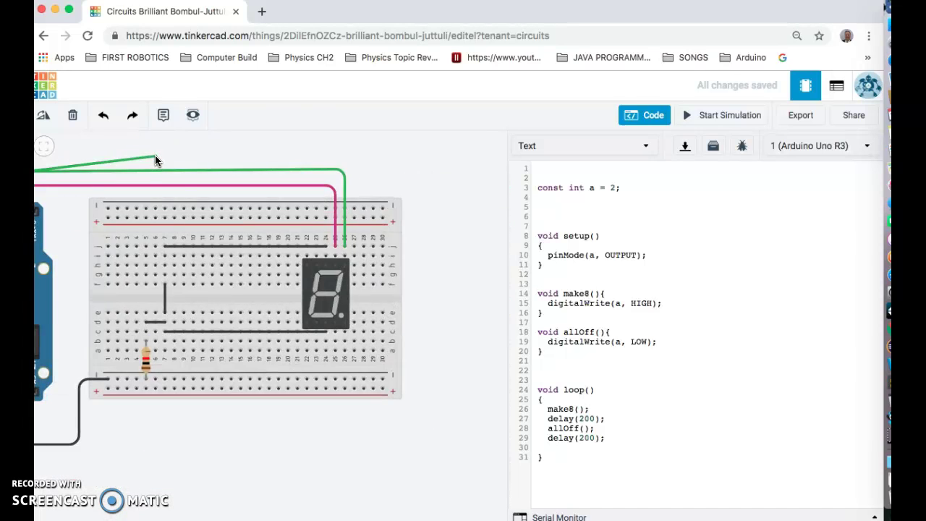
pyautogui.click(222, 175)
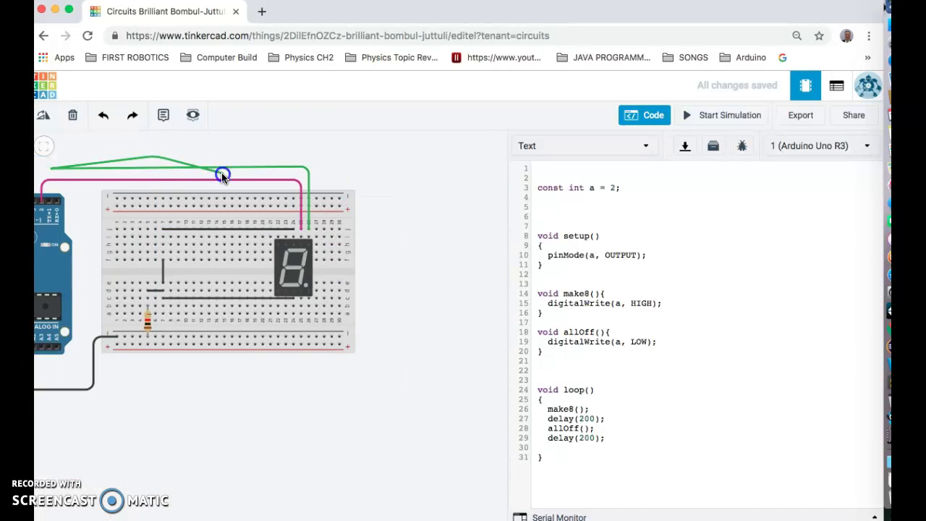
pyautogui.scroll(4, 222, 173)
pyautogui.scroll(-2, 221, 174)
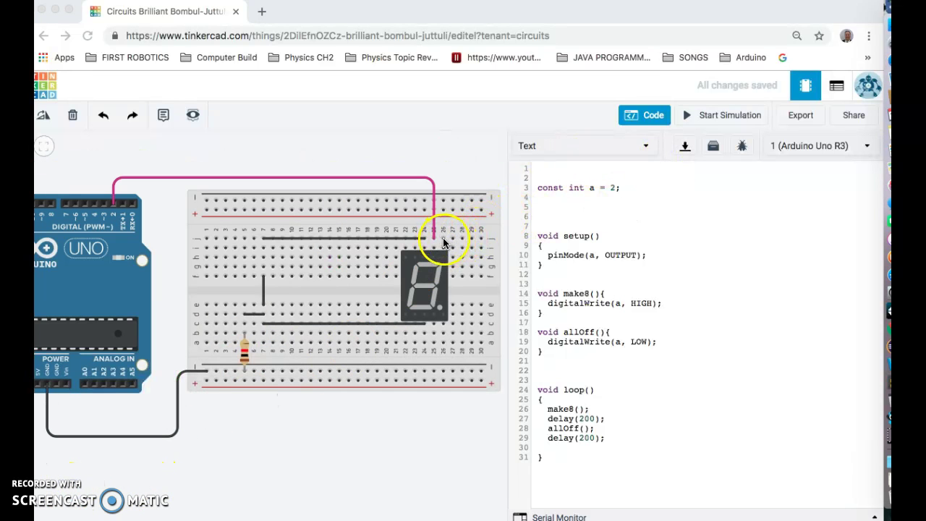
pyautogui.click(443, 241)
# - Draw the green wire from the display's pin column to Arduino pin D3, above the magenta wire
pyautogui.click(443, 238)
pyautogui.click(443, 193)
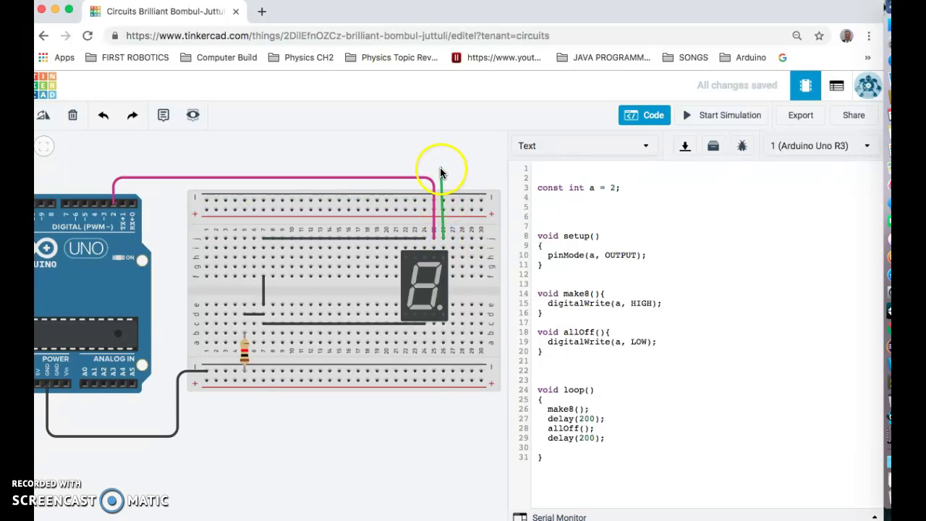
pyautogui.click(442, 169)
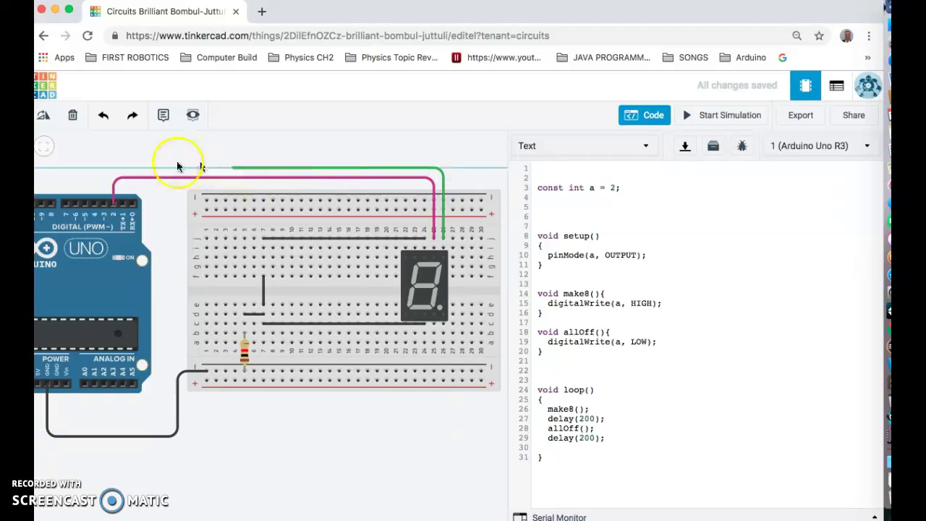
pyautogui.click(107, 174)
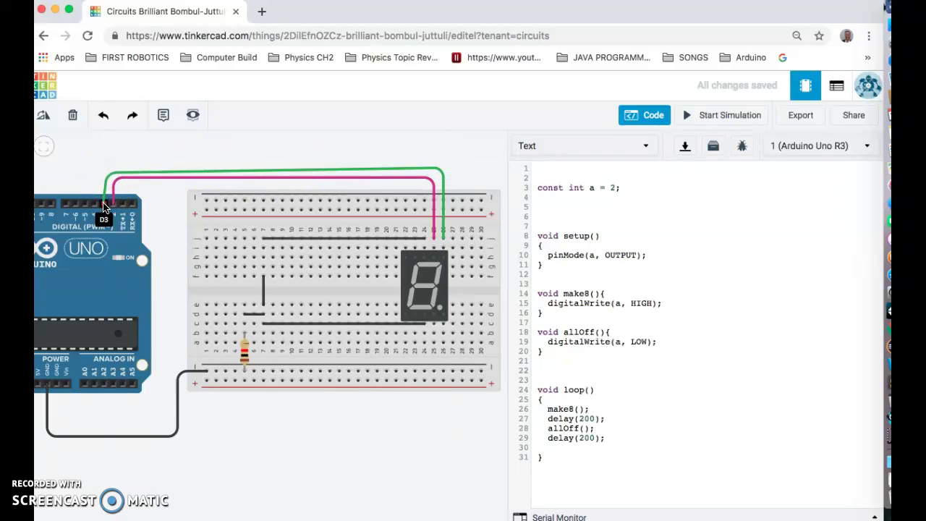
pyautogui.click(103, 205)
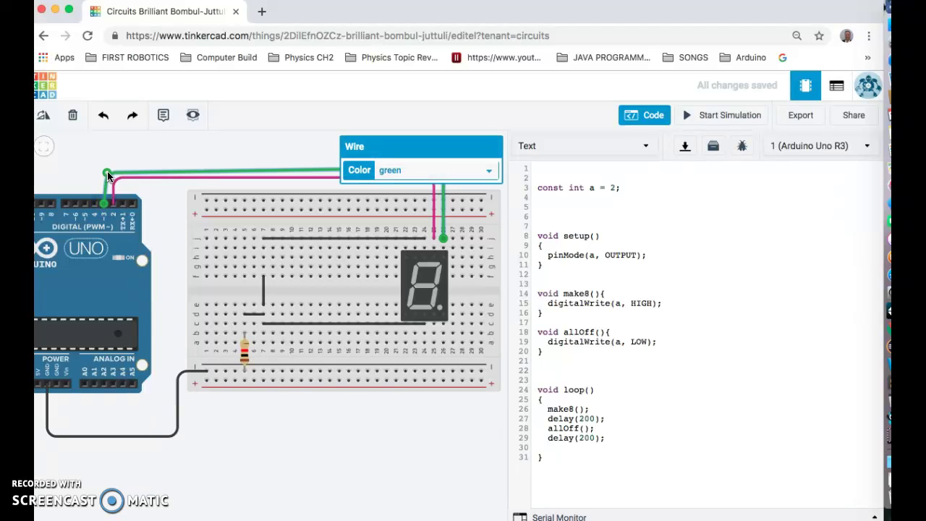
pyautogui.moveTo(108, 175); pyautogui.dragTo(105, 168)
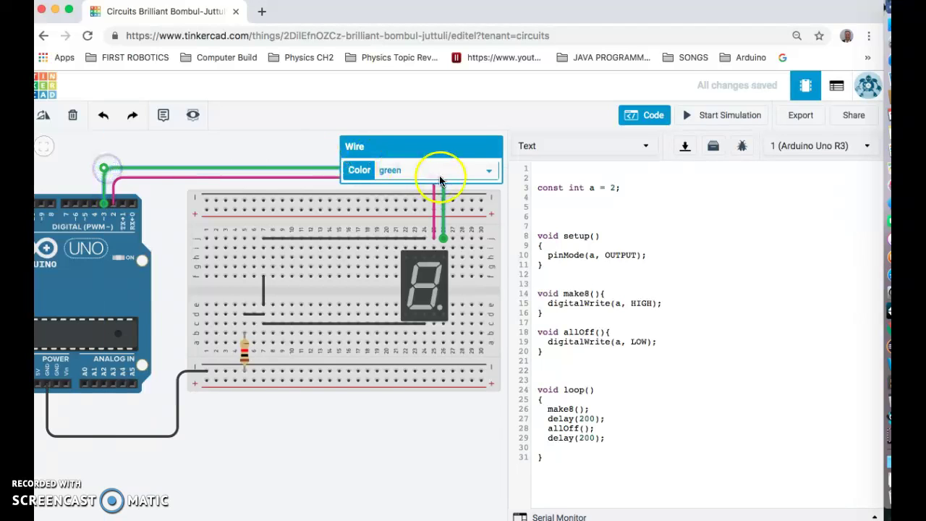
pyautogui.click(450, 418)
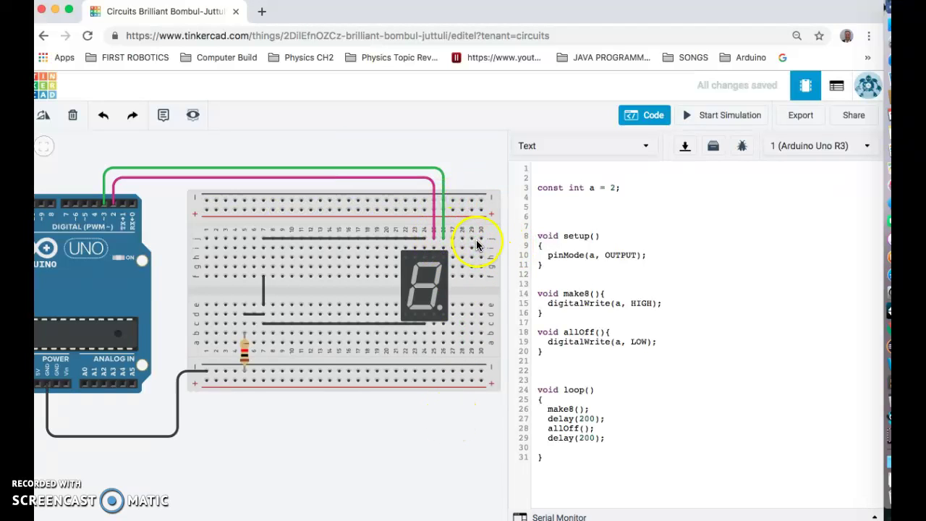
# - Add pinMode(b, OUTPUT); below the pinMode(a, OUTPUT) line
pyautogui.click(620, 188)
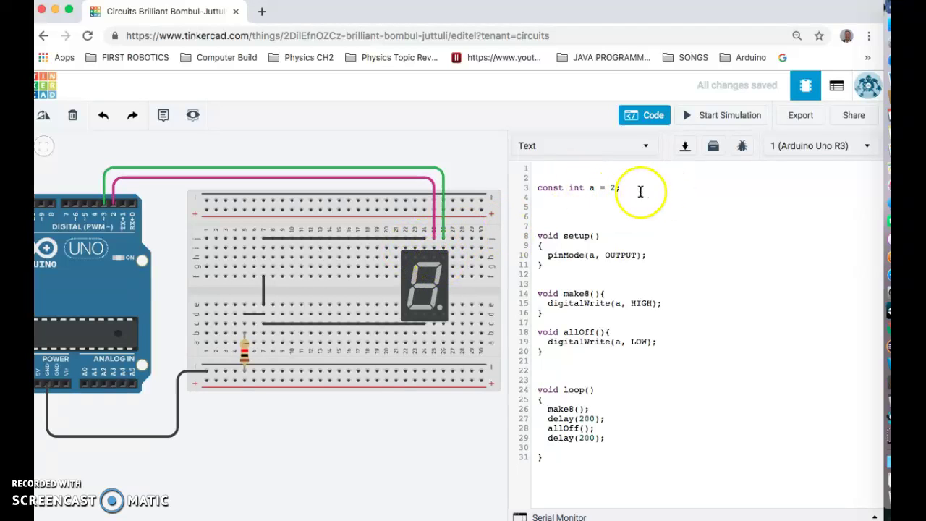
pyautogui.press('Down')
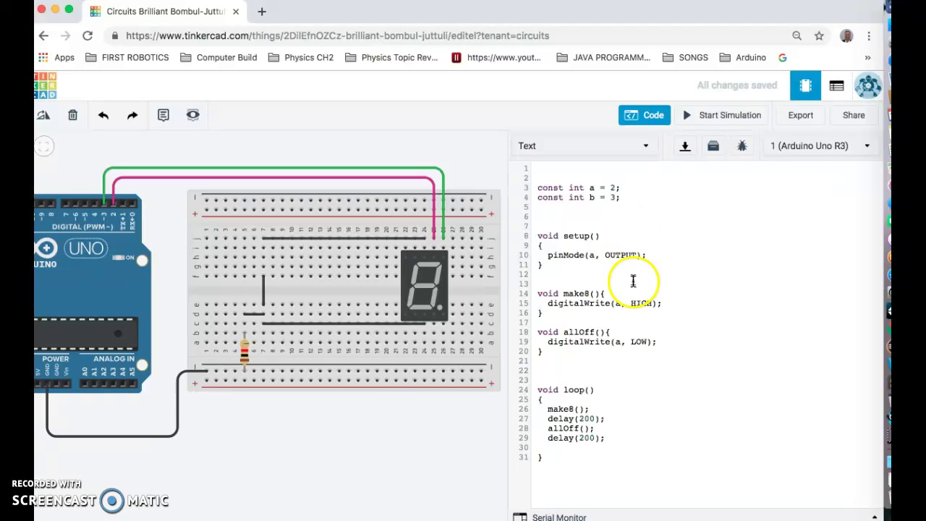
pyautogui.moveTo(647, 255); pyautogui.dragTo(549, 256)
pyautogui.hotkey('ctrl', 'c')
pyautogui.click(663, 254)
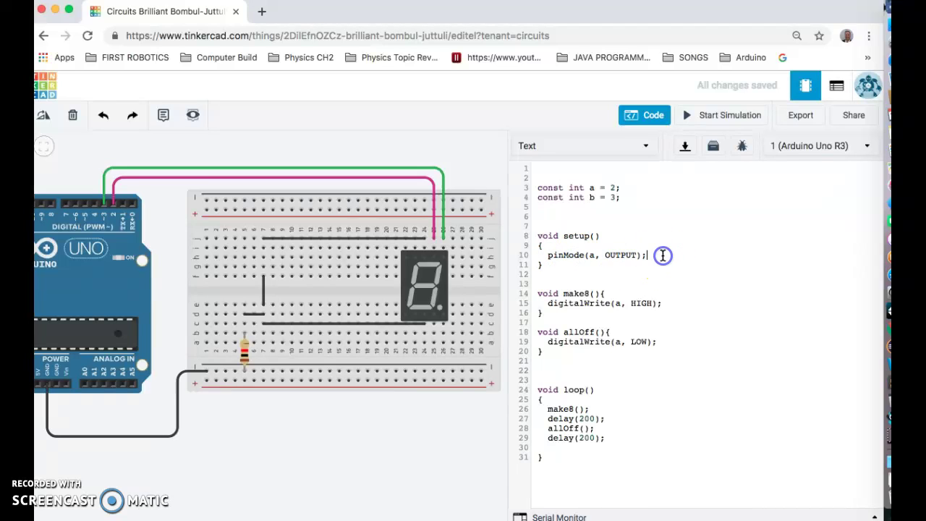
pyautogui.press('Return')
pyautogui.hotkey('ctrl', 'v')
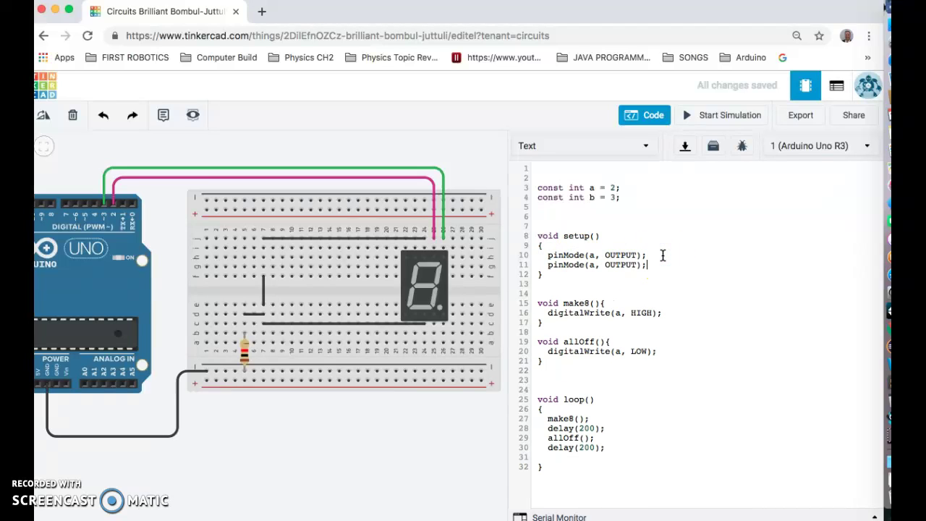
pyautogui.doubleClick(593, 265)
pyautogui.write('b')
# - Add digitalWrite(b, HIGH); after the pin a HIGH line in make8()
pyautogui.moveTo(664, 311); pyautogui.dragTo(548, 314)
pyautogui.hotkey('ctrl', 'c')
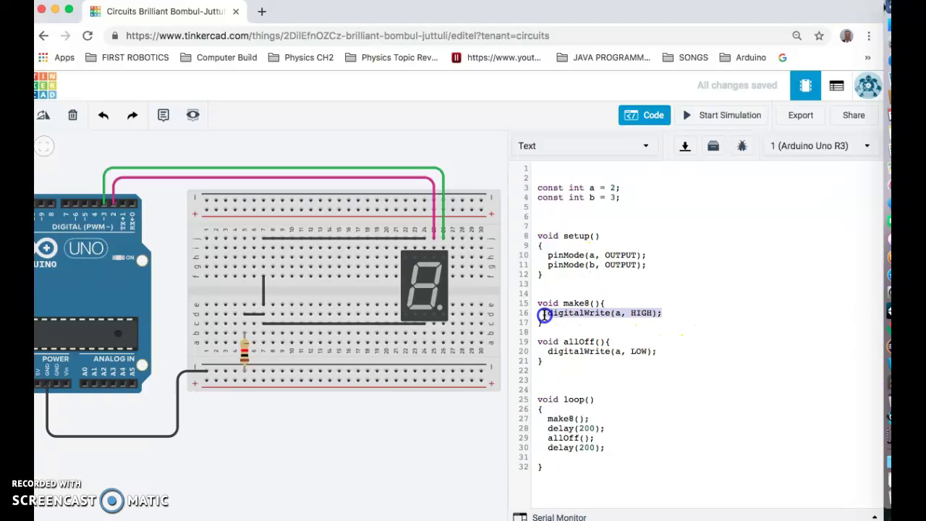
pyautogui.click(663, 313)
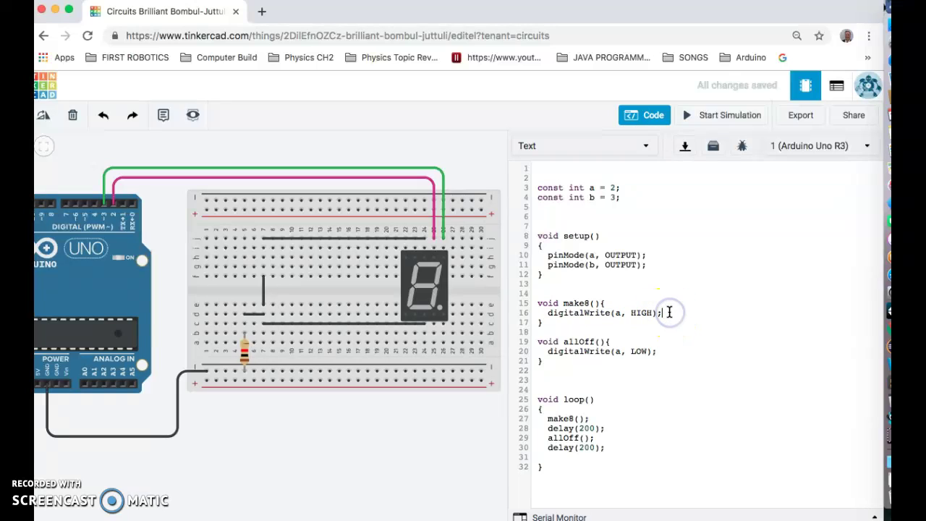
pyautogui.press('Return')
pyautogui.hotkey('ctrl', 'v')
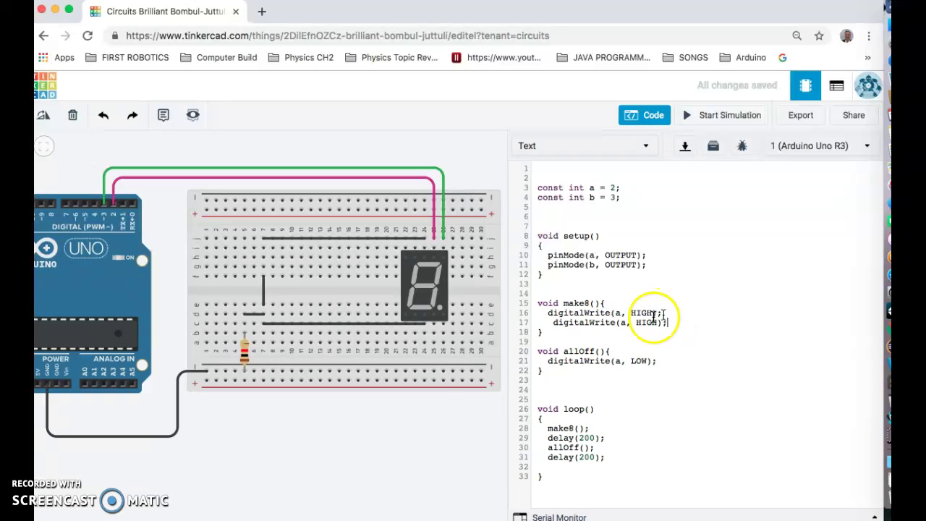
pyautogui.click(550, 323)
pyautogui.press('BackSpace')
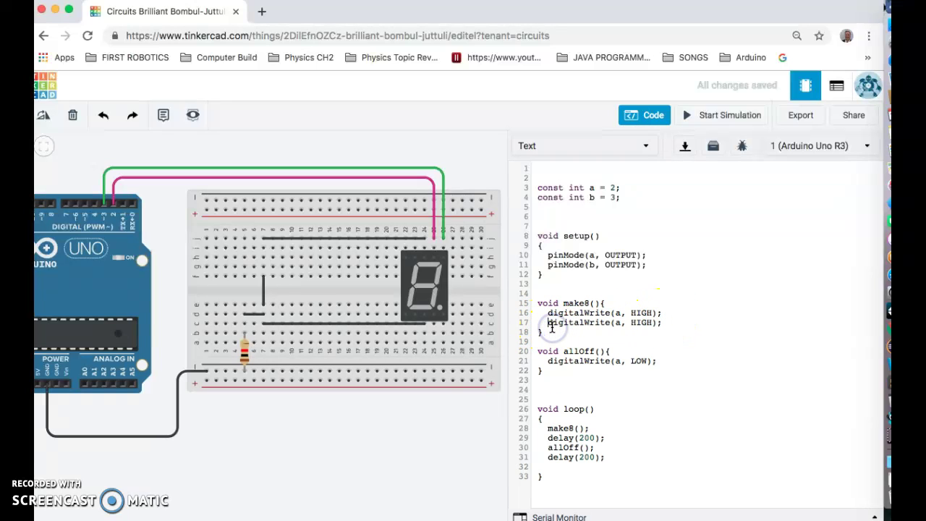
pyautogui.click(620, 324)
pyautogui.press('BackSpace')
pyautogui.write('b')
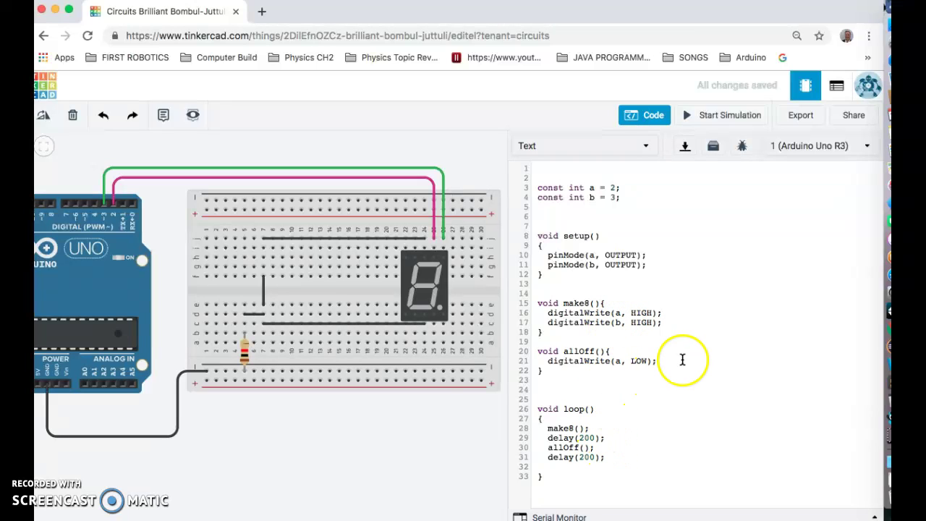
# - Add digitalWrite(b, LOW); after the pin a LOW line in allOff()
pyautogui.moveTo(680, 361); pyautogui.dragTo(543, 364)
pyautogui.hotkey('ctrl', 'c')
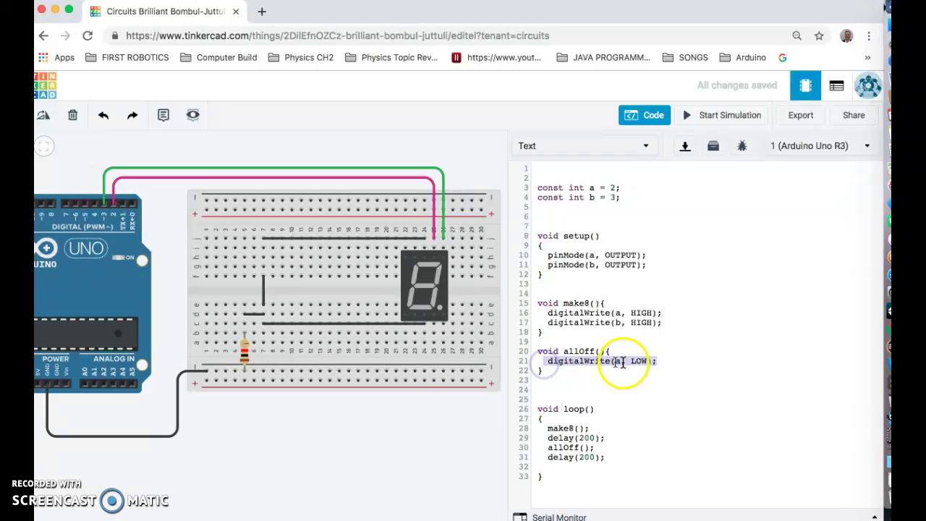
pyautogui.click(665, 360)
pyautogui.press('Return')
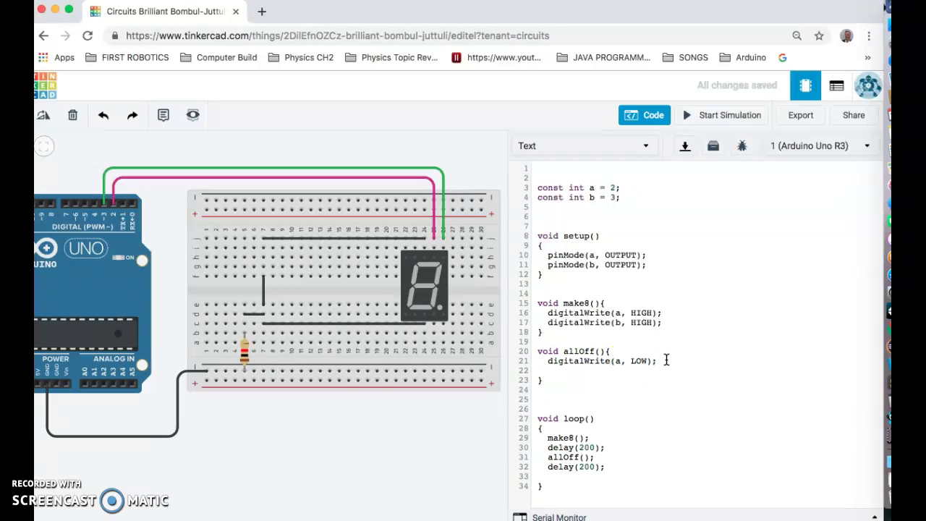
pyautogui.hotkey('ctrl', 'v')
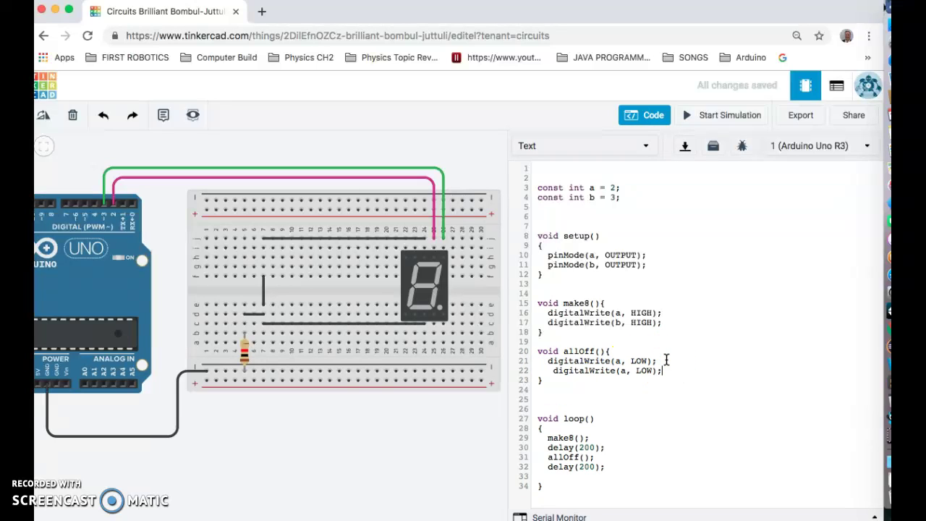
pyautogui.click(554, 371)
pyautogui.press('BackSpace')
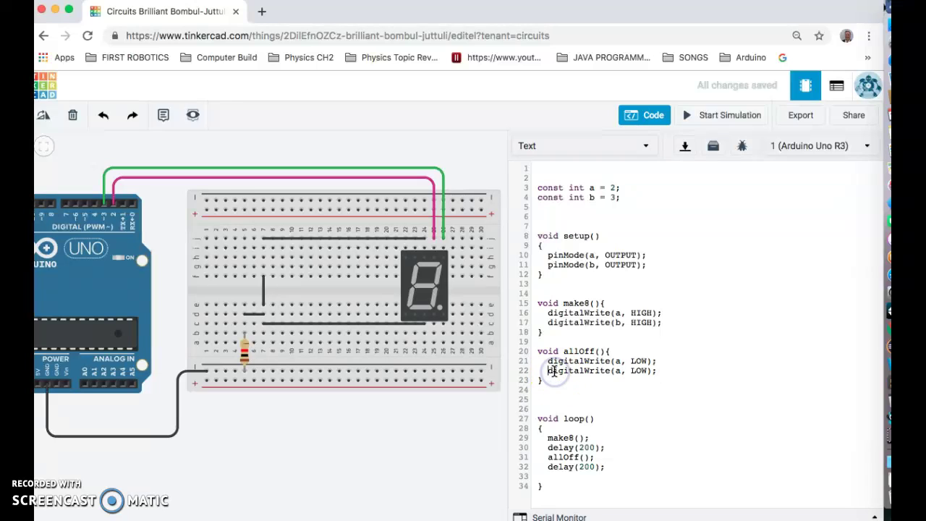
pyautogui.doubleClick(619, 370)
pyautogui.write('b')
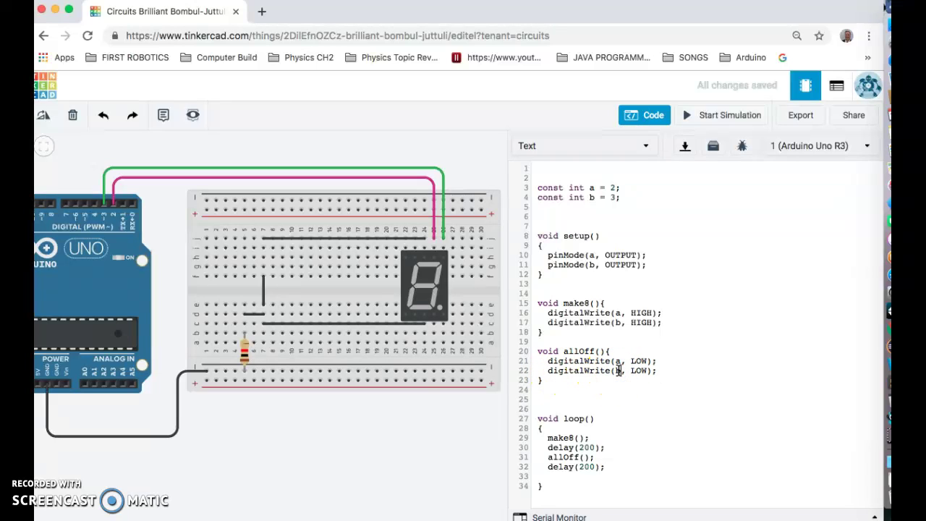
pyautogui.click(721, 117)
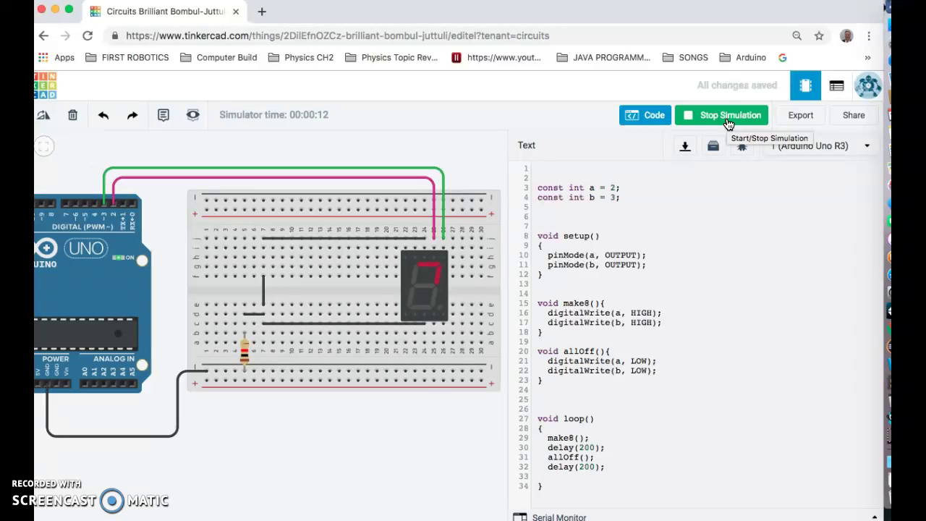
pyautogui.click(727, 119)
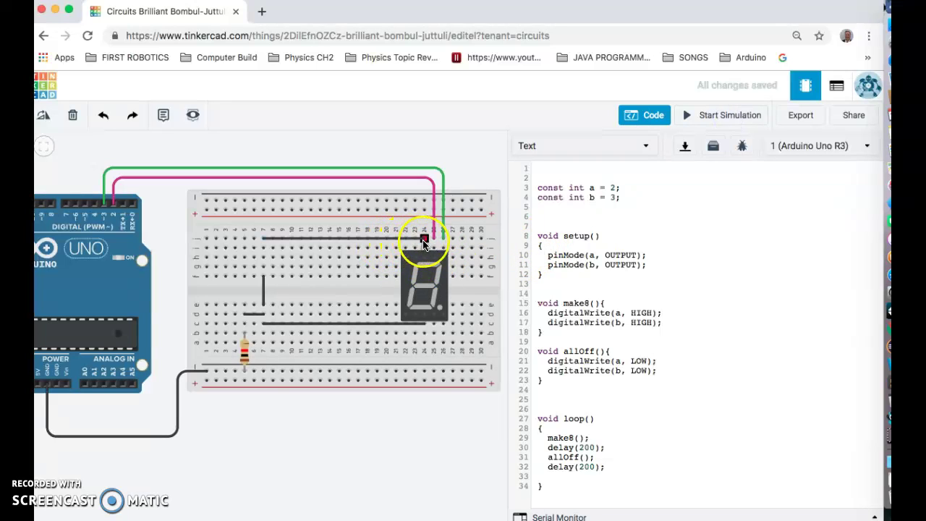
# - Move the row-j black wire's end toward the display's G pin
pyautogui.click(390, 241)
pyautogui.moveTo(390, 241); pyautogui.dragTo(404, 264)
pyautogui.click(368, 248)
pyautogui.click(560, 178)
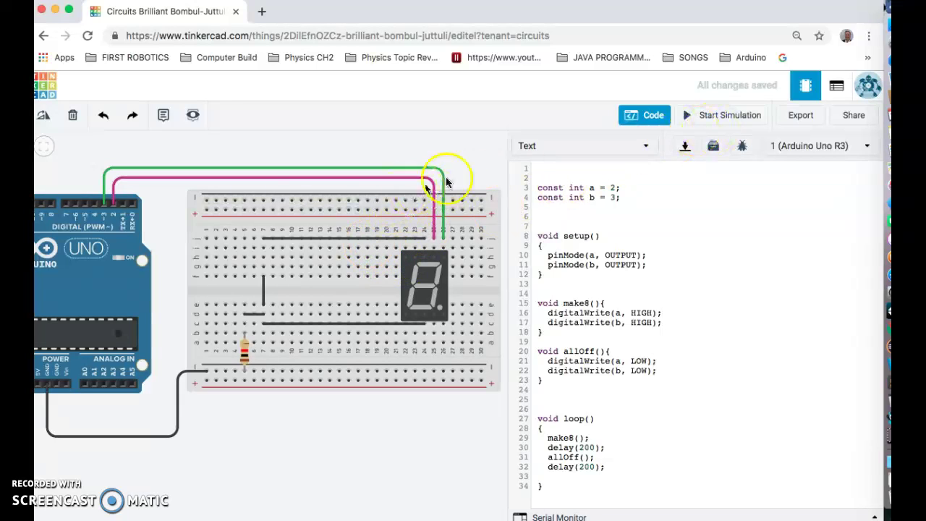
pyautogui.click(480, 174)
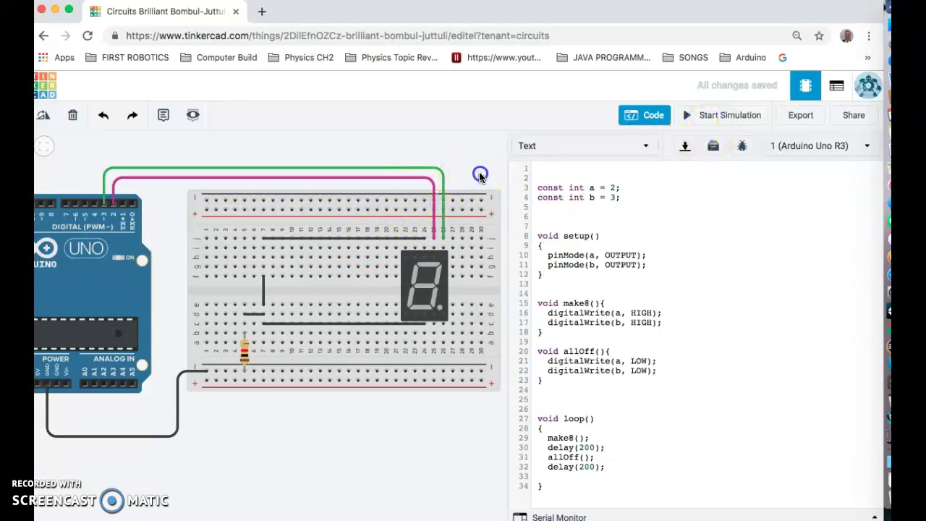
# - Replace the row-j black wire with a new black wire from the display pin to column 7
pyautogui.click(329, 242)
pyautogui.press('Delete')
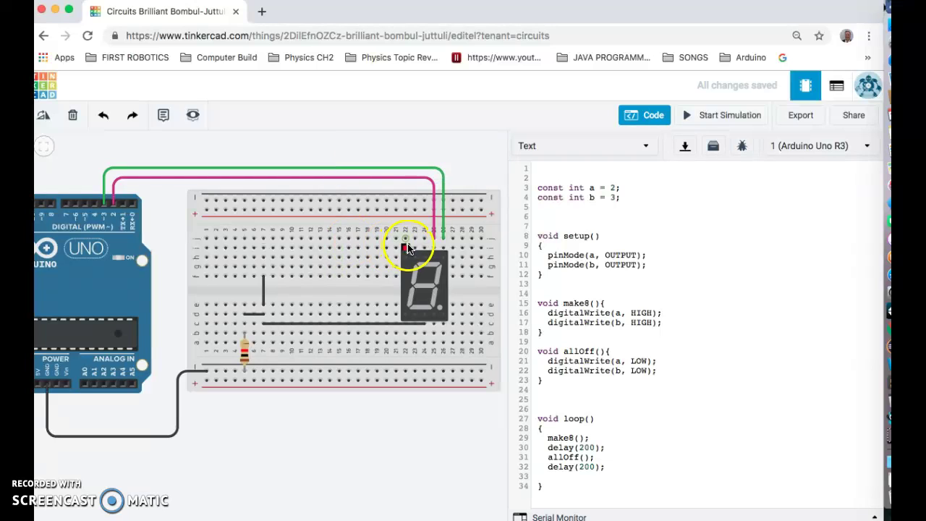
pyautogui.click(433, 248)
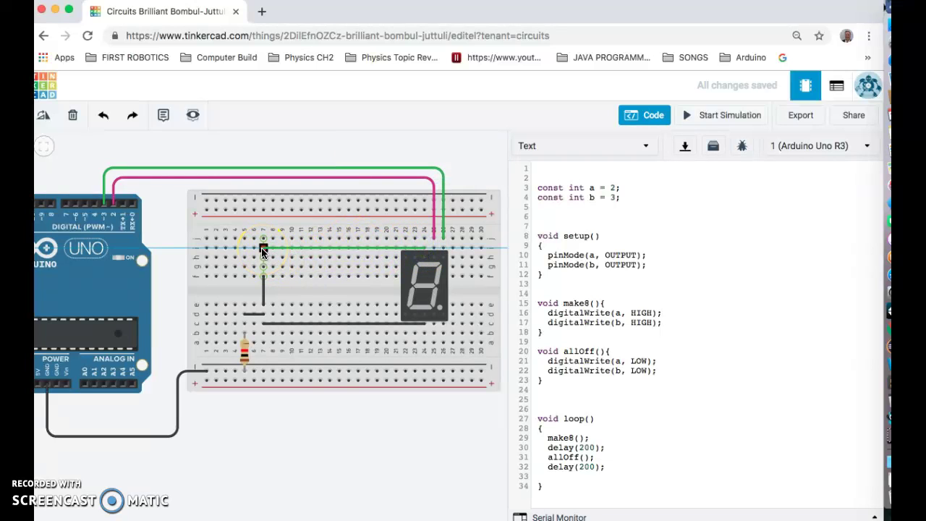
pyautogui.click(262, 249)
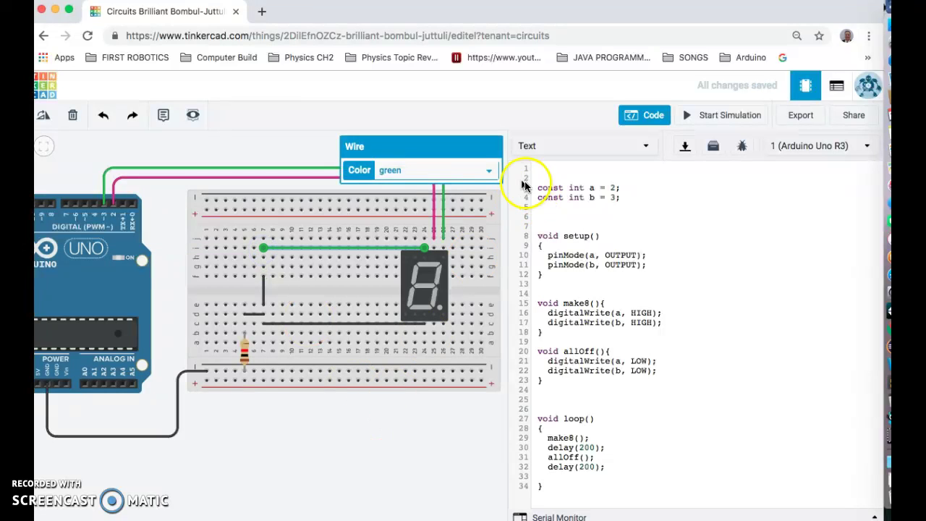
pyautogui.click(489, 168)
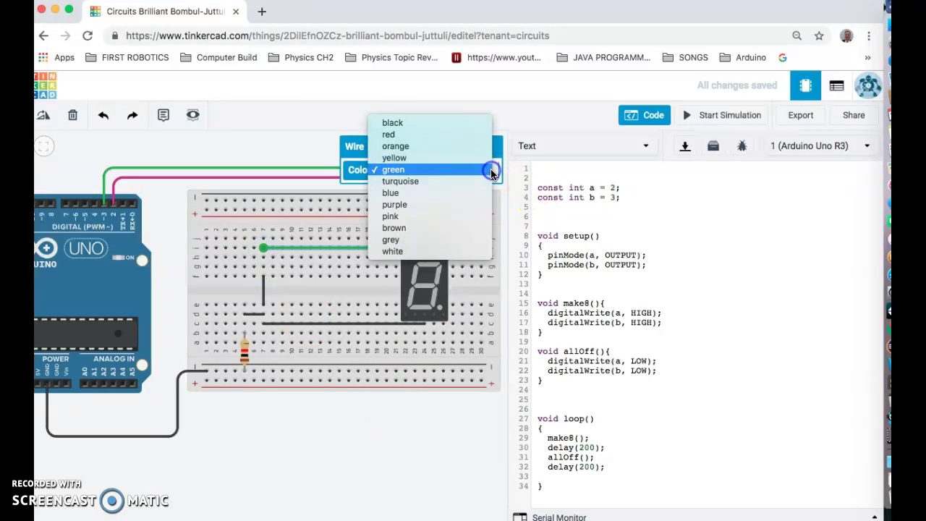
pyautogui.click(471, 124)
pyautogui.click(423, 420)
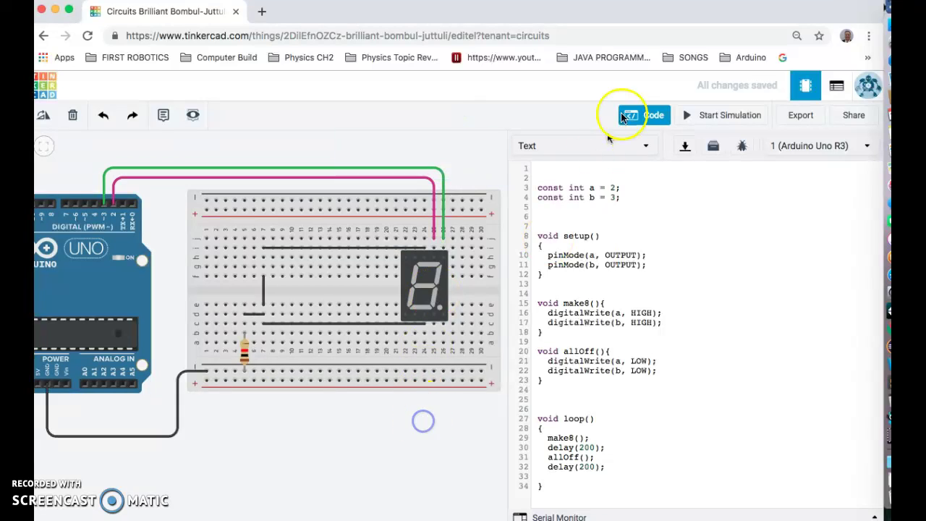
pyautogui.click(719, 118)
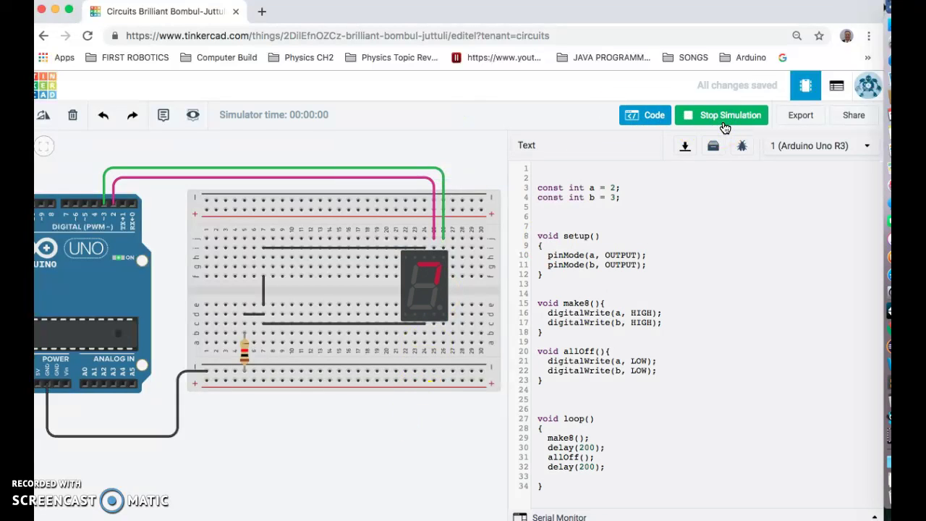
pyautogui.click(723, 124)
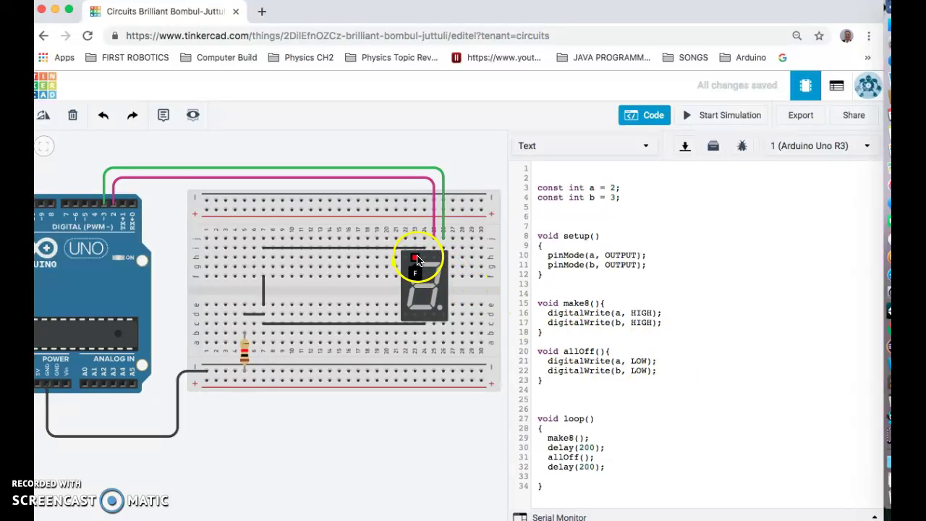
pyautogui.click(437, 304)
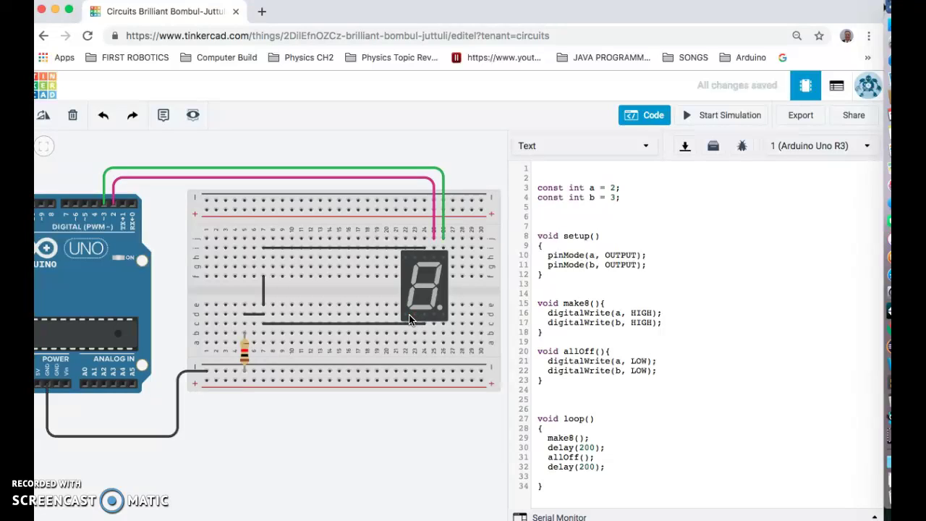
pyautogui.click(408, 284)
pyautogui.click(415, 262)
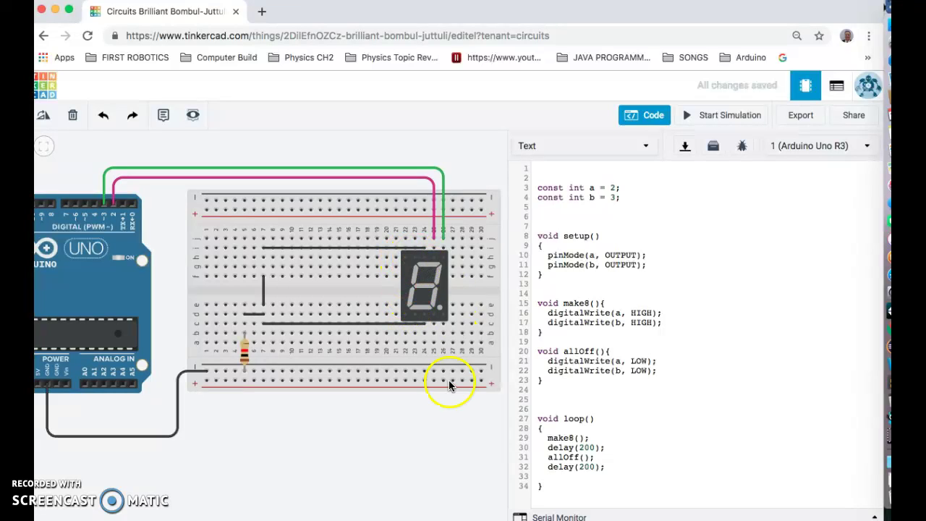